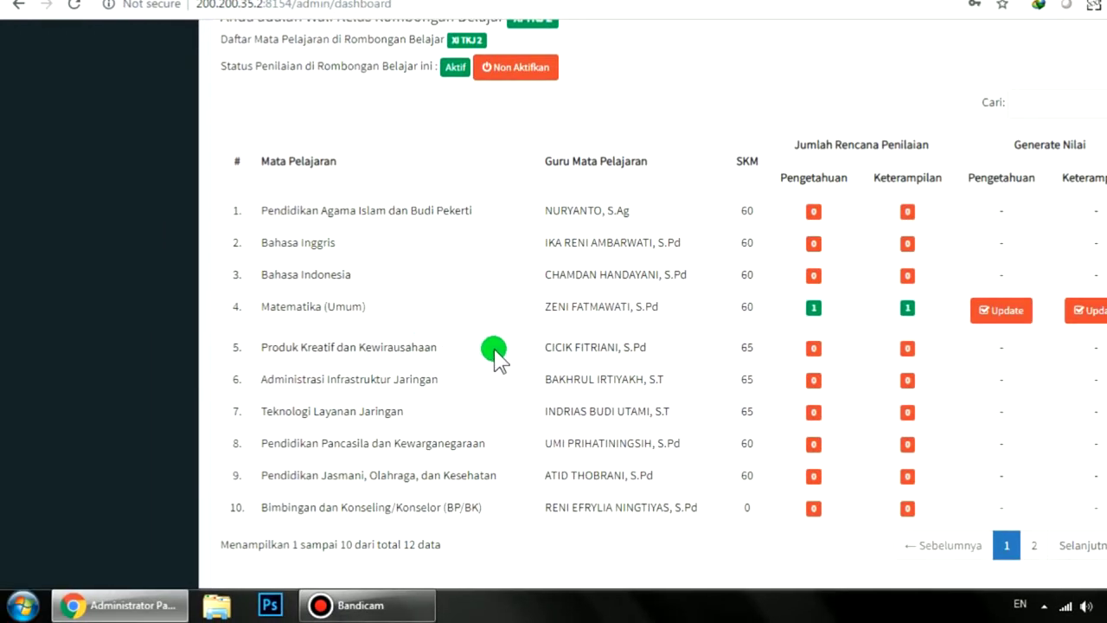
- Open the Catatan Akademik page in the Laporan Hasil Belajar section
{"action": "scroll", "coordinate": [483, 318], "scroll_direction": "up", "scroll_amount": 6}
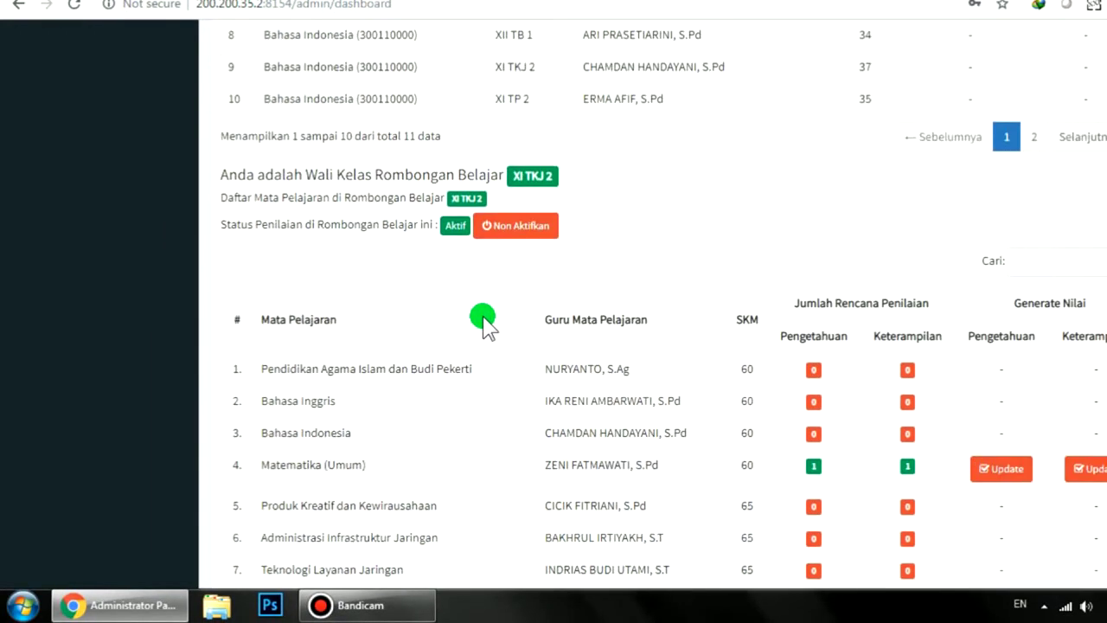
{"action": "scroll", "coordinate": [323, 316], "scroll_direction": "up", "scroll_amount": 1}
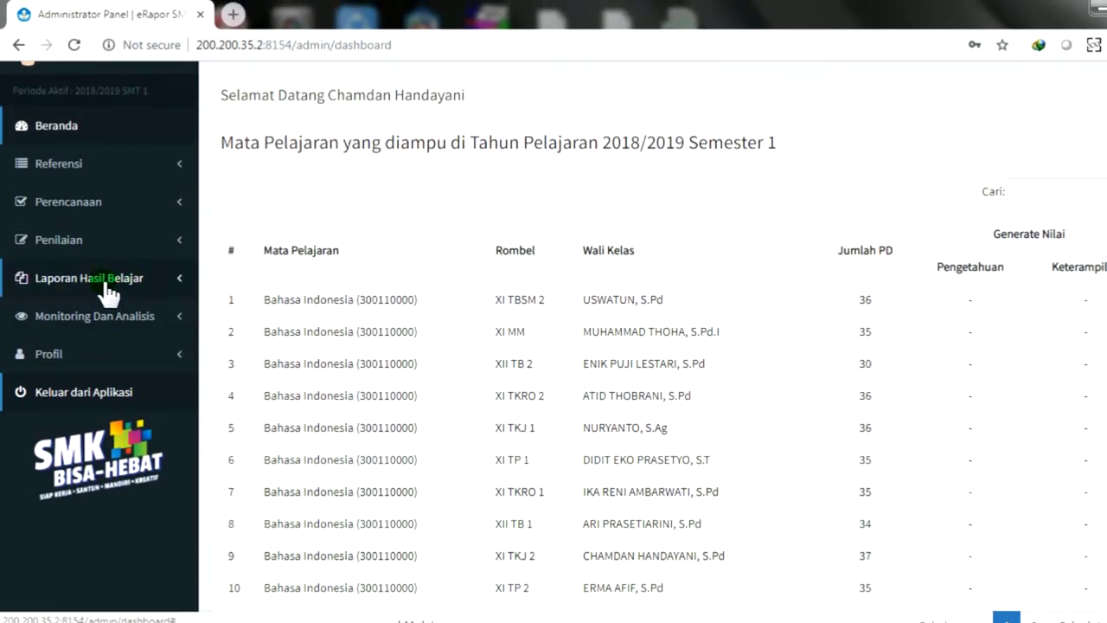
{"action": "left_click", "coordinate": [104, 282]}
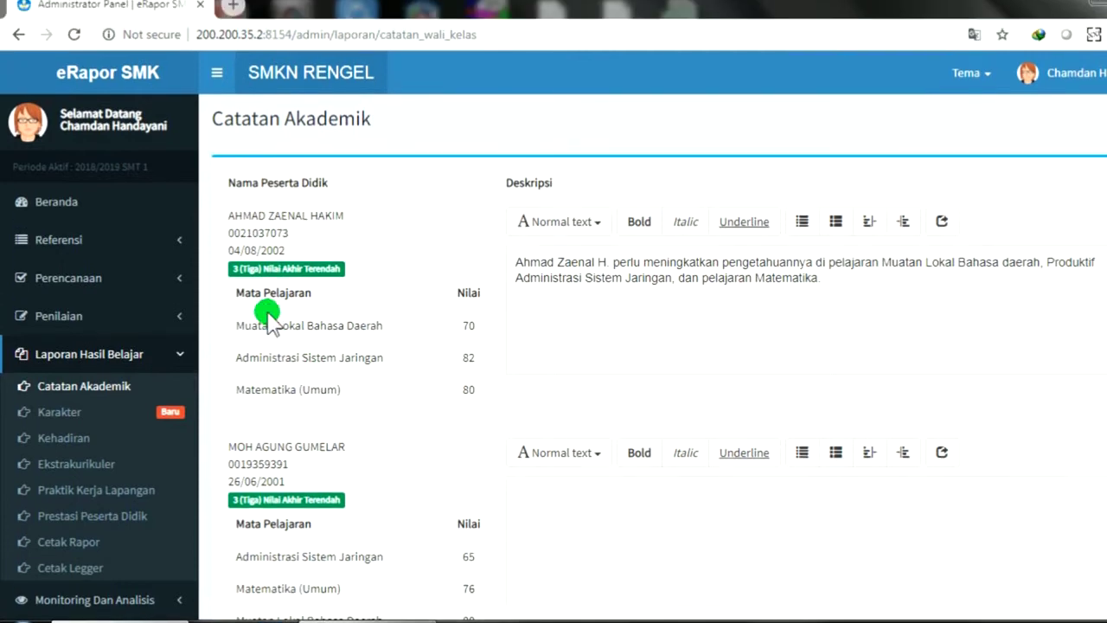
- Examine the three lowest final grades listed for the first student, highlighting each subject name
{"action": "left_click_drag", "start_coordinate": [343, 280], "coordinate": [231, 288]}
{"action": "left_click", "coordinate": [381, 304]}
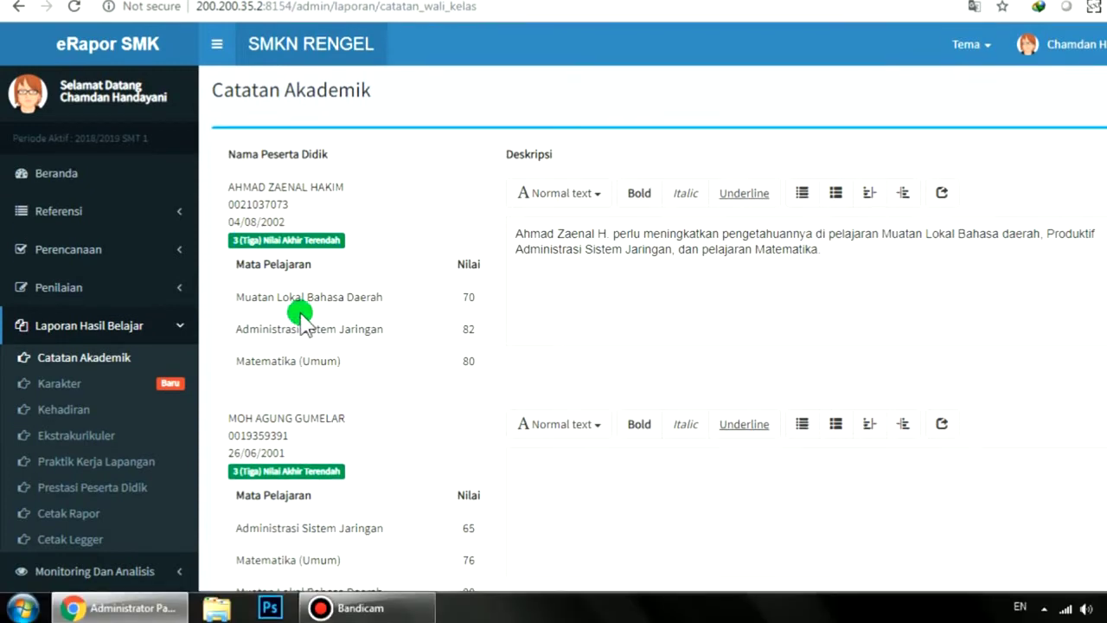
{"action": "left_click_drag", "start_coordinate": [243, 315], "coordinate": [307, 337]}
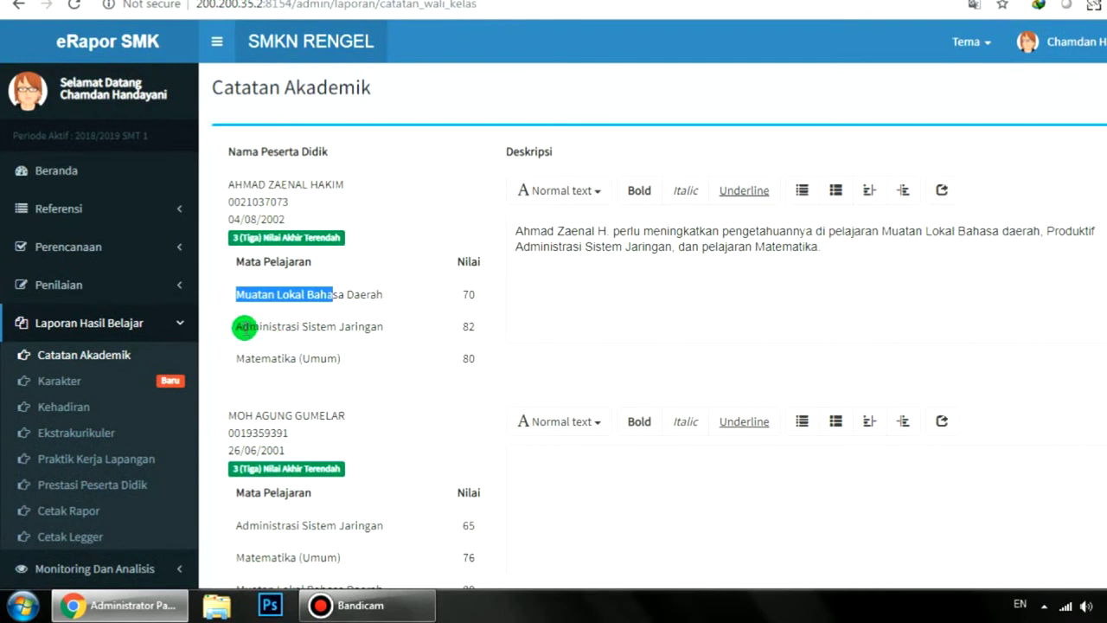
{"action": "left_click_drag", "start_coordinate": [237, 327], "coordinate": [366, 325]}
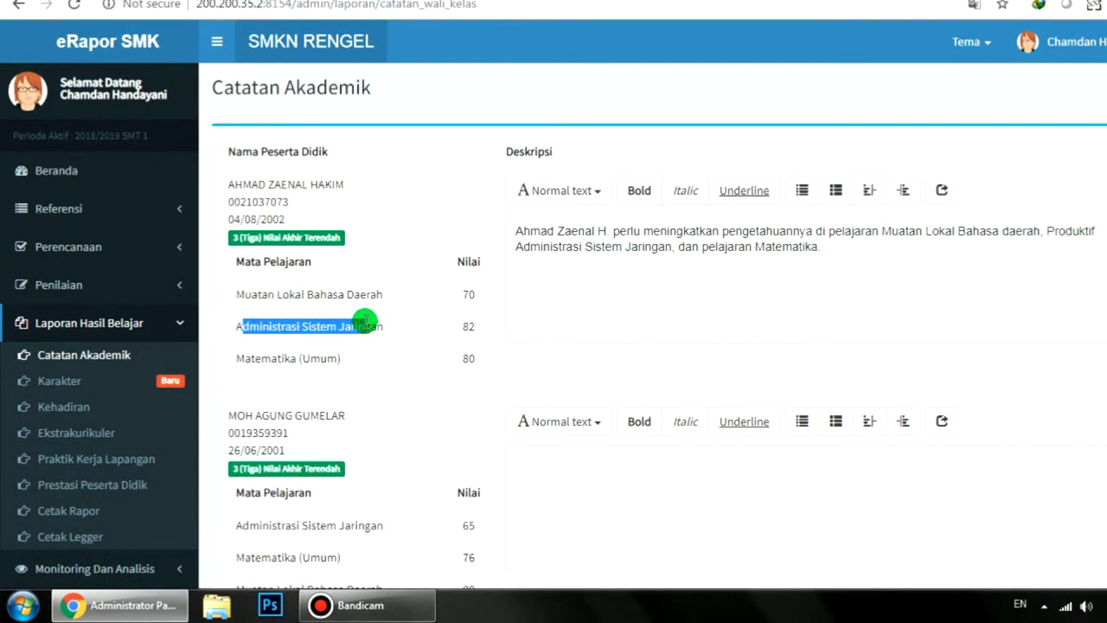
{"action": "left_click_drag", "start_coordinate": [236, 362], "coordinate": [329, 361]}
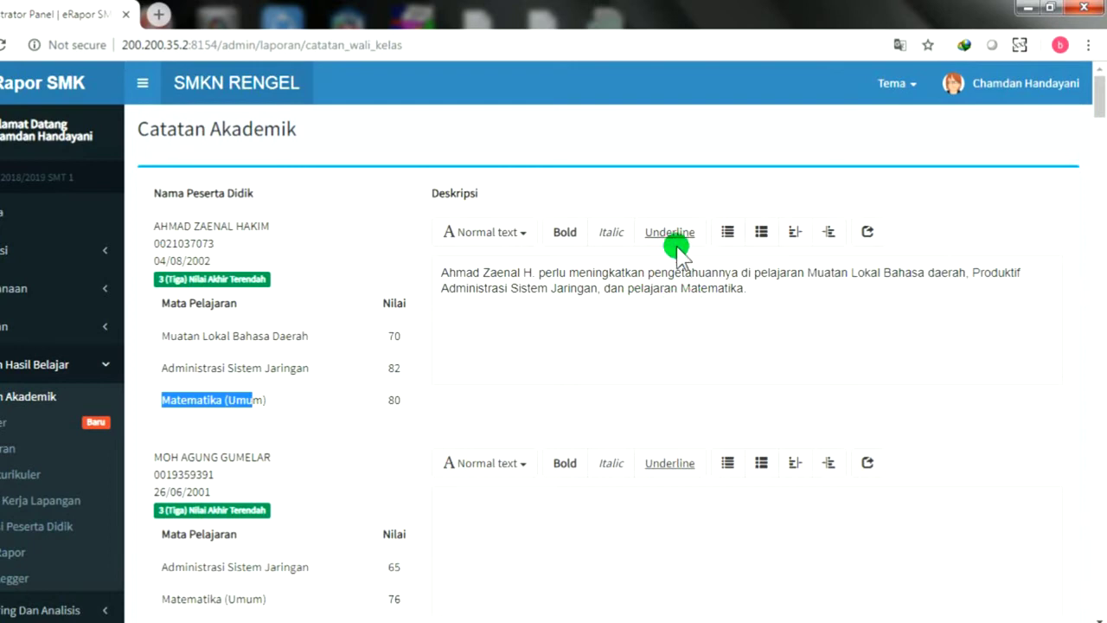
- Review the academic note fields for all students in the class and save the Catatan Akademik descriptions
{"action": "scroll", "coordinate": [619, 311], "scroll_direction": "down", "scroll_amount": 1}
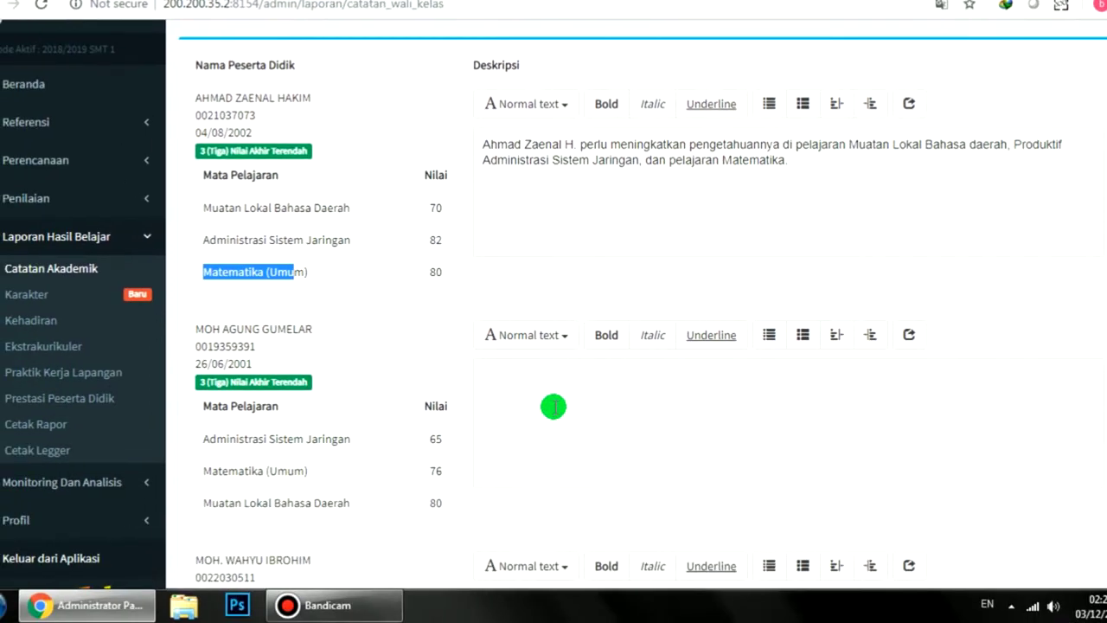
{"action": "scroll", "coordinate": [553, 404], "scroll_direction": "down", "scroll_amount": 1}
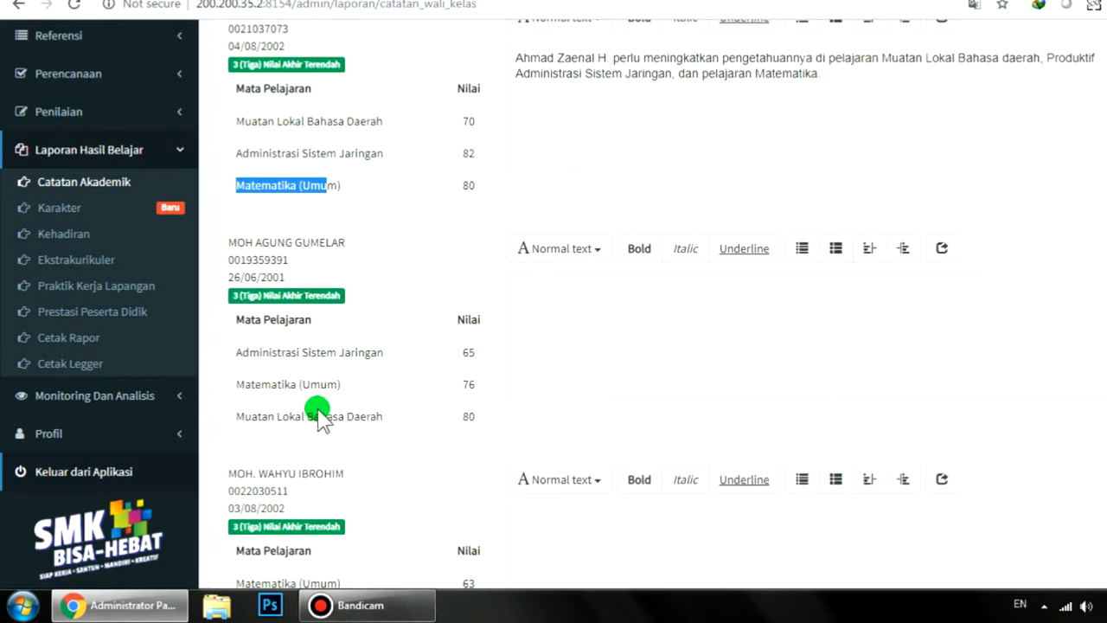
{"action": "scroll", "coordinate": [585, 373], "scroll_direction": "down", "scroll_amount": 1}
{"action": "scroll", "coordinate": [555, 370], "scroll_direction": "down", "scroll_amount": 20}
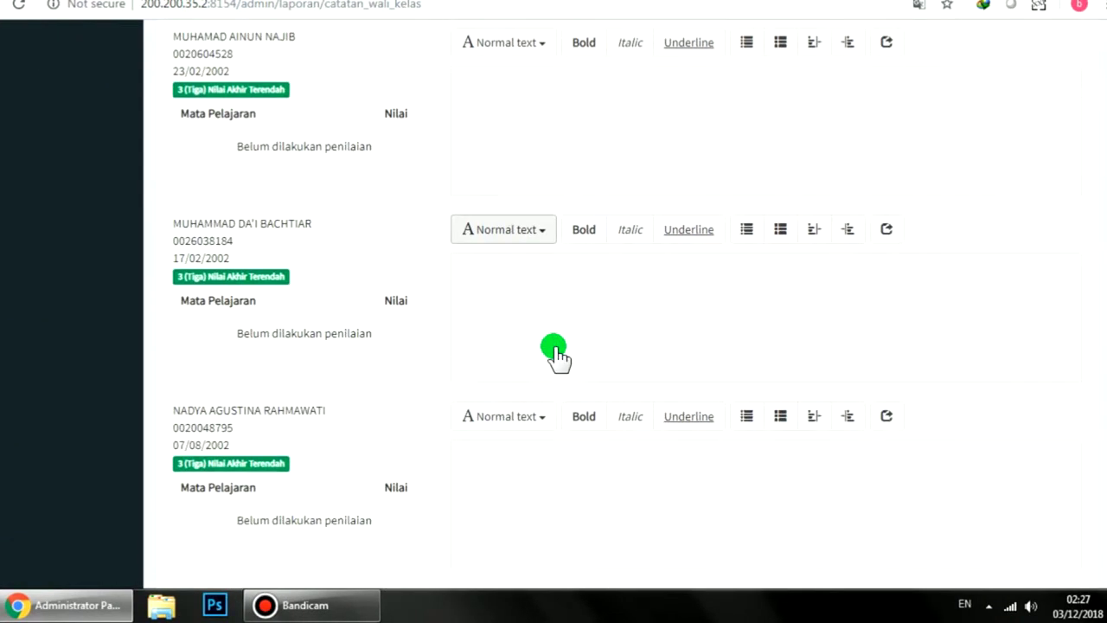
{"action": "scroll", "coordinate": [554, 346], "scroll_direction": "down", "scroll_amount": 20}
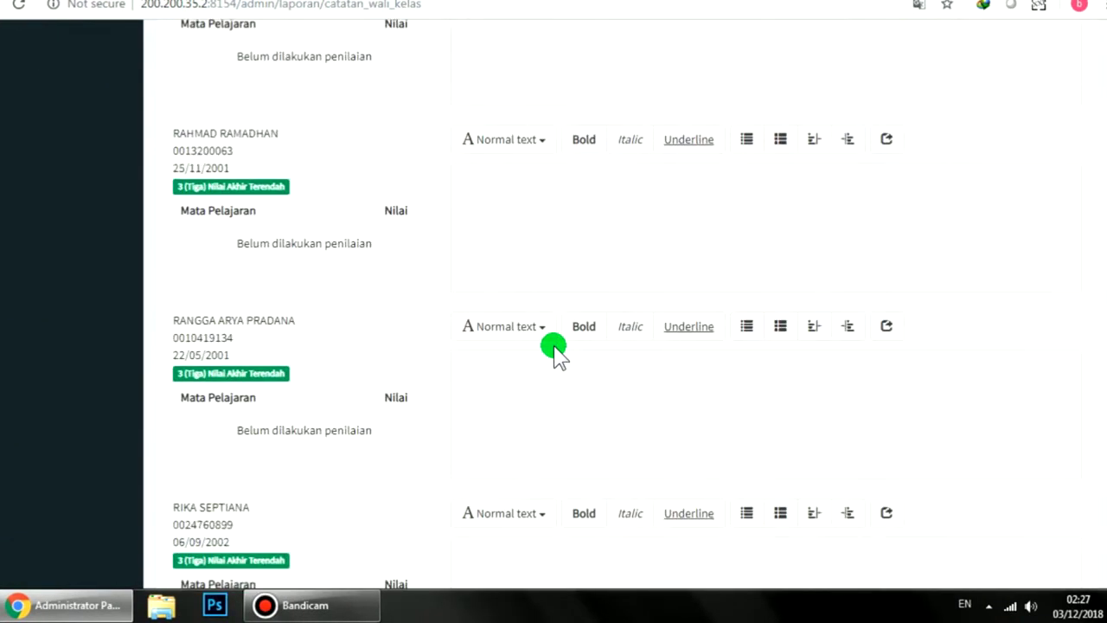
{"action": "scroll", "coordinate": [556, 354], "scroll_direction": "down", "scroll_amount": 20}
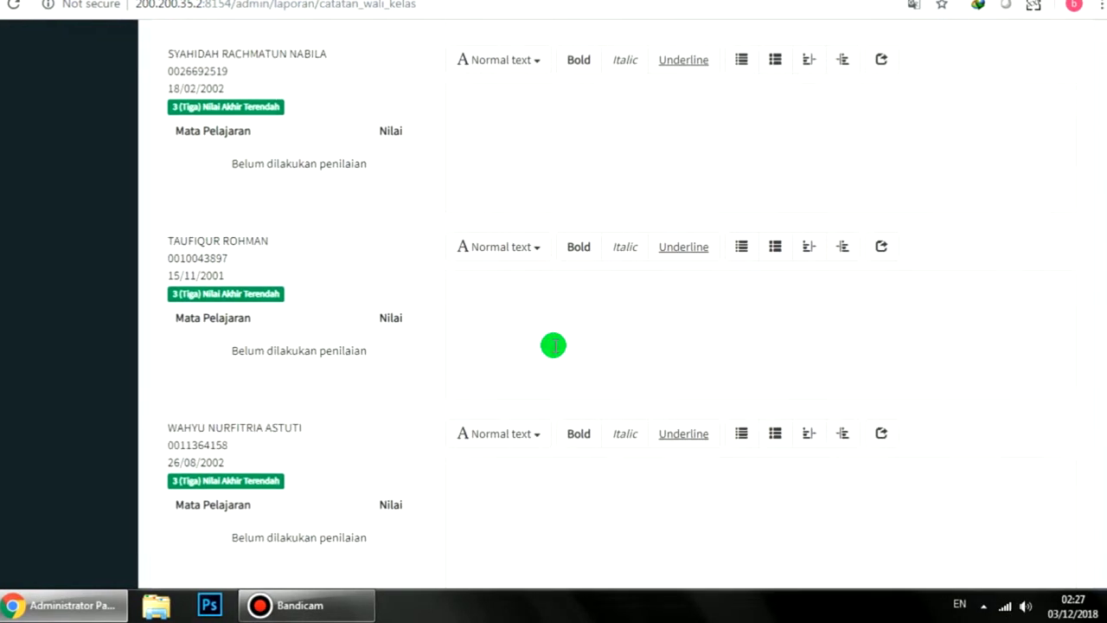
{"action": "scroll", "coordinate": [558, 355], "scroll_direction": "down", "scroll_amount": 5}
{"action": "left_click", "coordinate": [264, 489]}
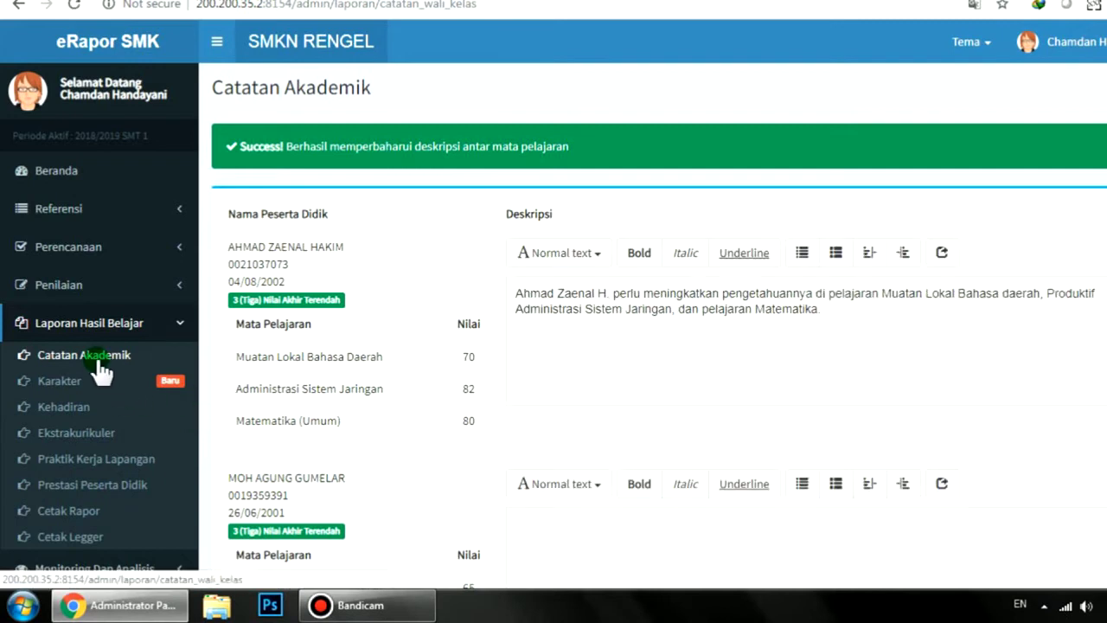
- Start a new character assessment entry on the Karakter page for the first student in the list
{"action": "left_click", "coordinate": [57, 381]}
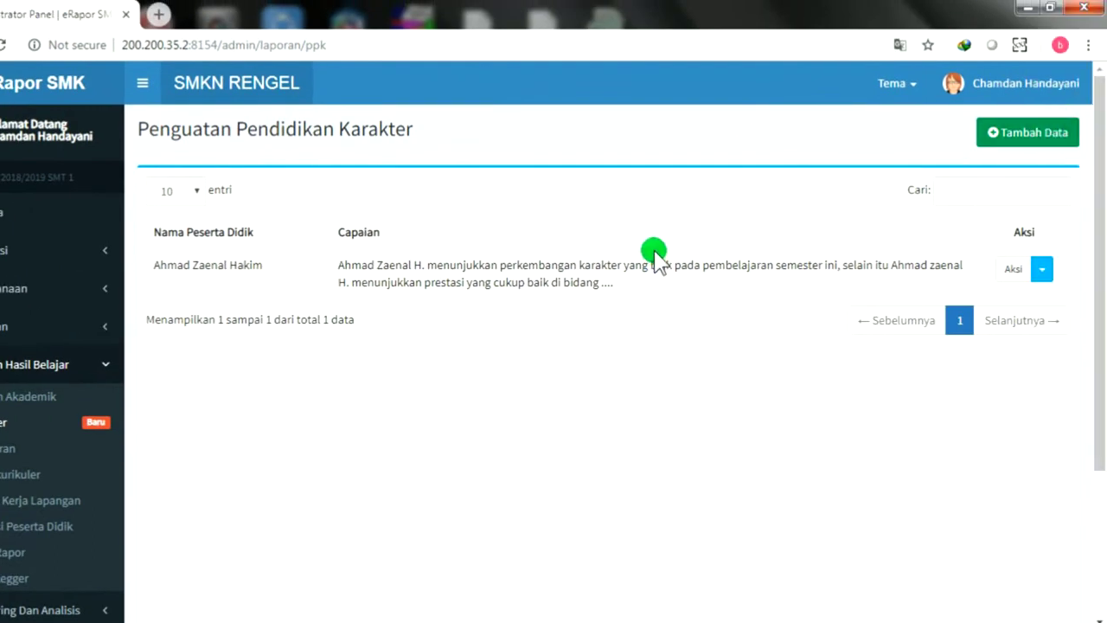
{"action": "left_click", "coordinate": [1026, 137]}
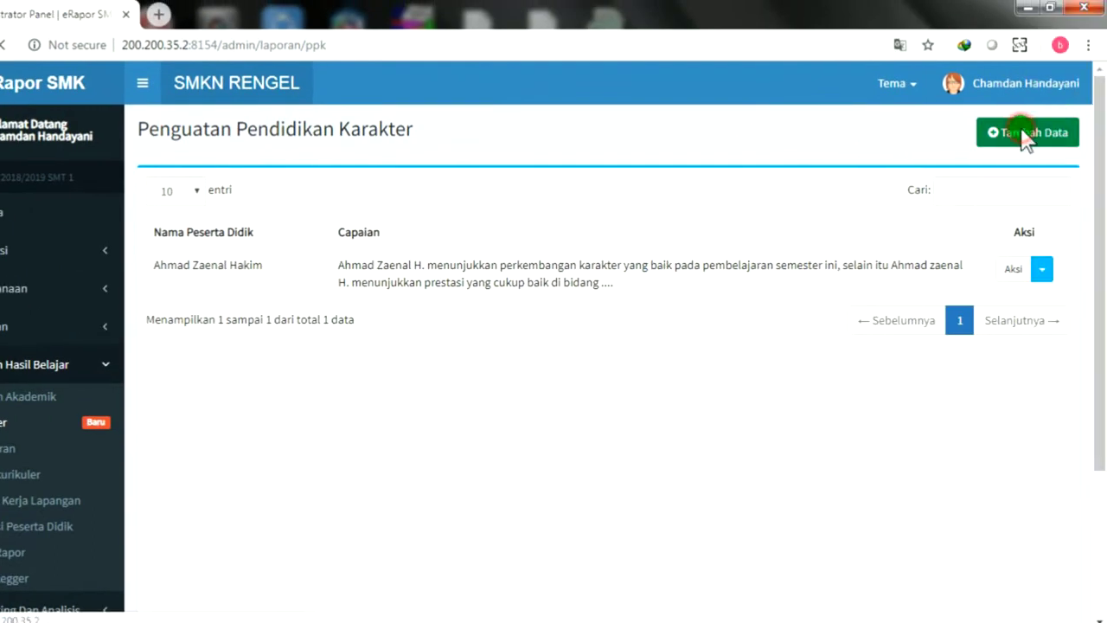
{"action": "left_click", "coordinate": [605, 254]}
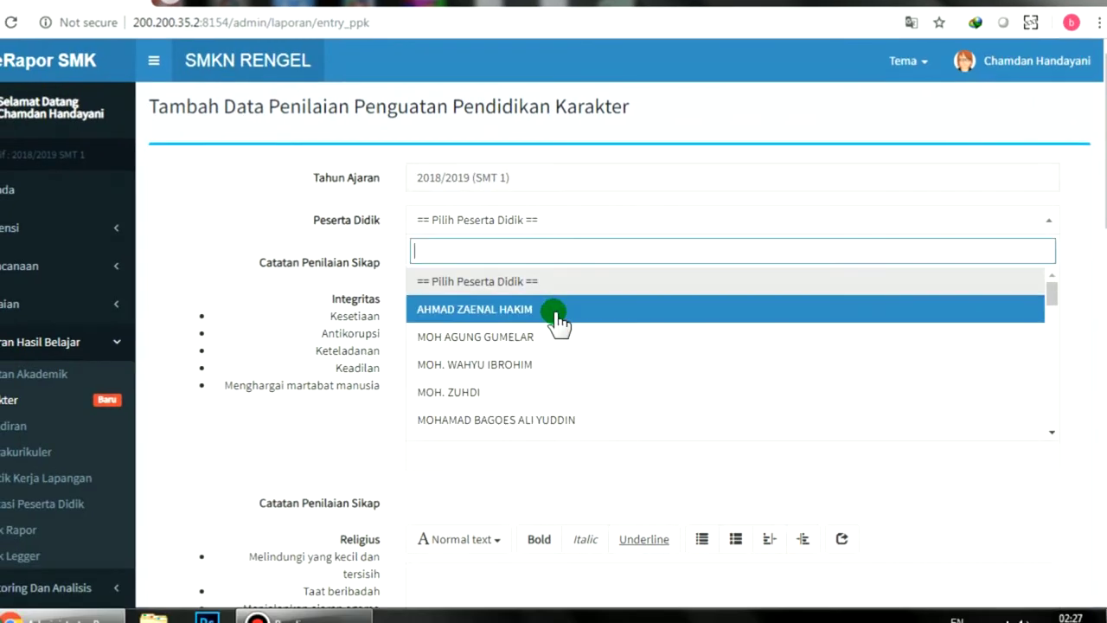
{"action": "left_click", "coordinate": [558, 320]}
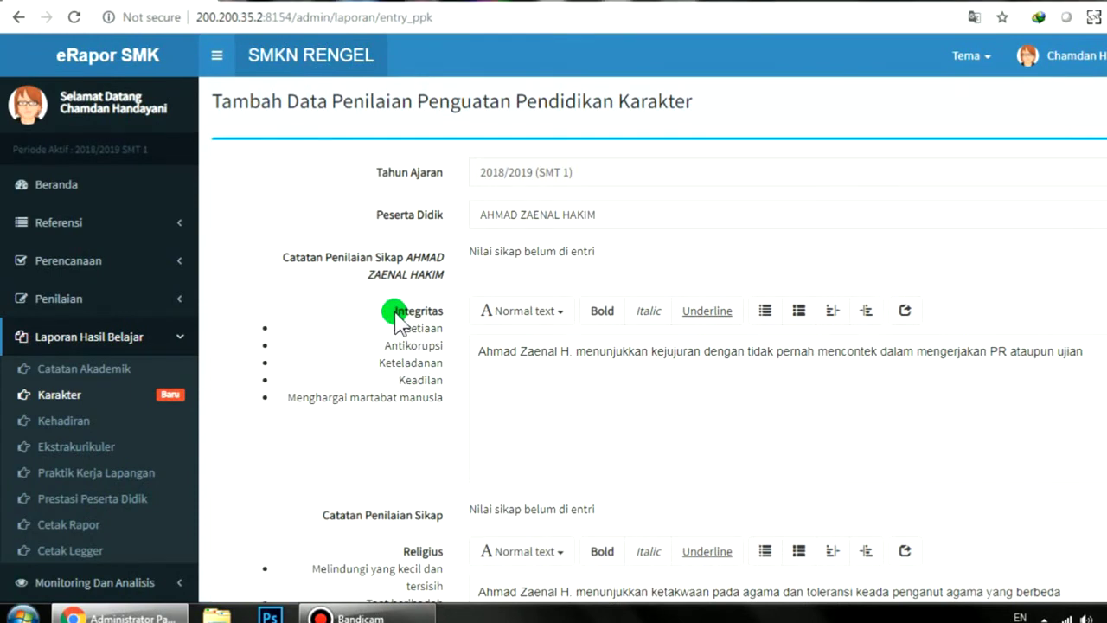
- Examine the student's Integritas, Religius, Nasionalis, Mandiri and Gotong-royong attitude notes down to the Catatan Perkembangan Karakter field
{"action": "scroll", "coordinate": [560, 386], "scroll_direction": "down", "scroll_amount": 1}
{"action": "scroll", "coordinate": [554, 375], "scroll_direction": "down", "scroll_amount": 1}
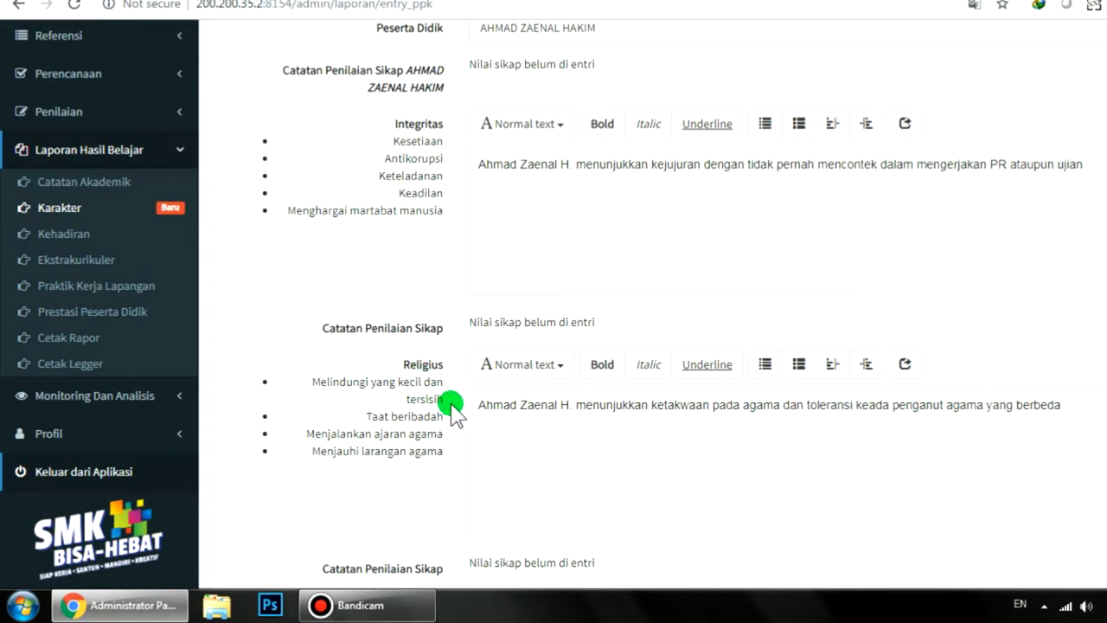
{"action": "scroll", "coordinate": [515, 418], "scroll_direction": "down", "scroll_amount": 3}
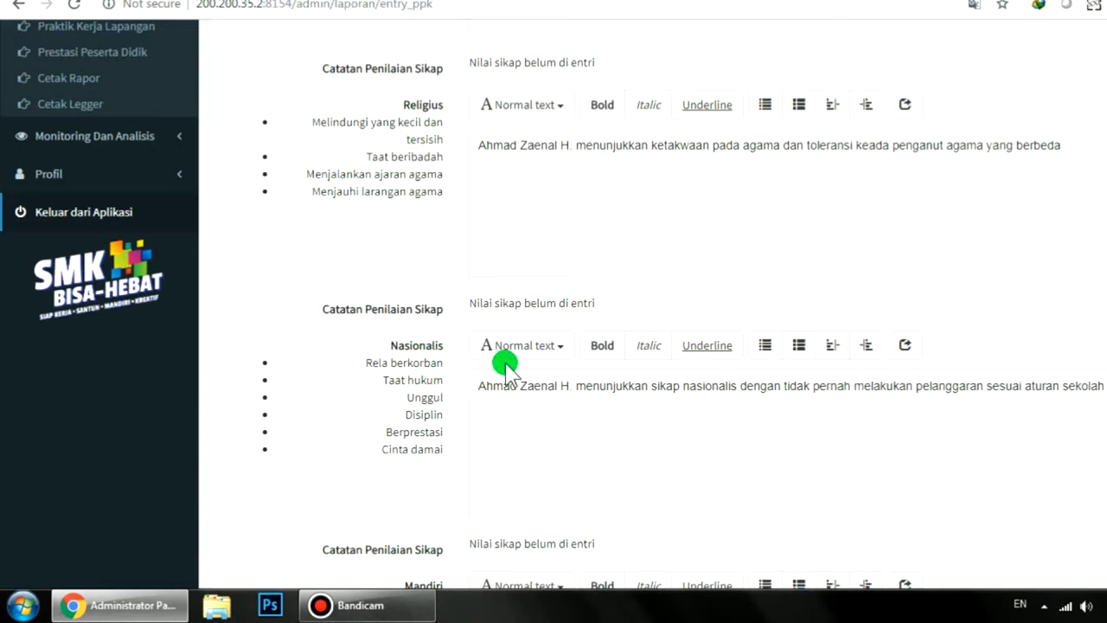
{"action": "scroll", "coordinate": [506, 368], "scroll_direction": "down", "scroll_amount": 2}
{"action": "scroll", "coordinate": [529, 365], "scroll_direction": "down", "scroll_amount": 1}
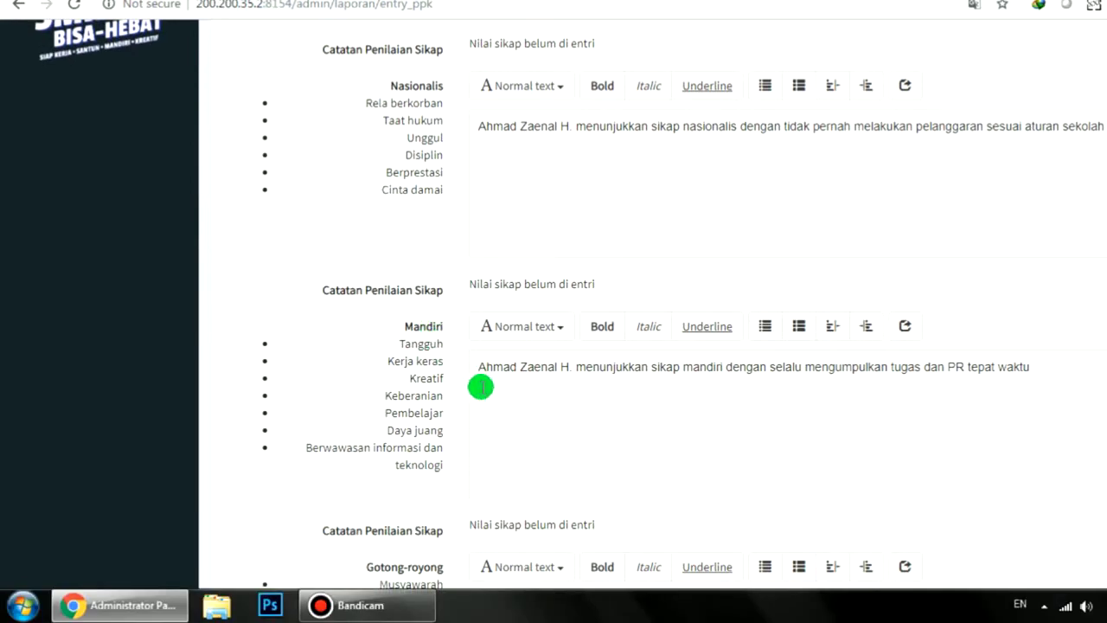
{"action": "scroll", "coordinate": [491, 390], "scroll_direction": "down", "scroll_amount": 4}
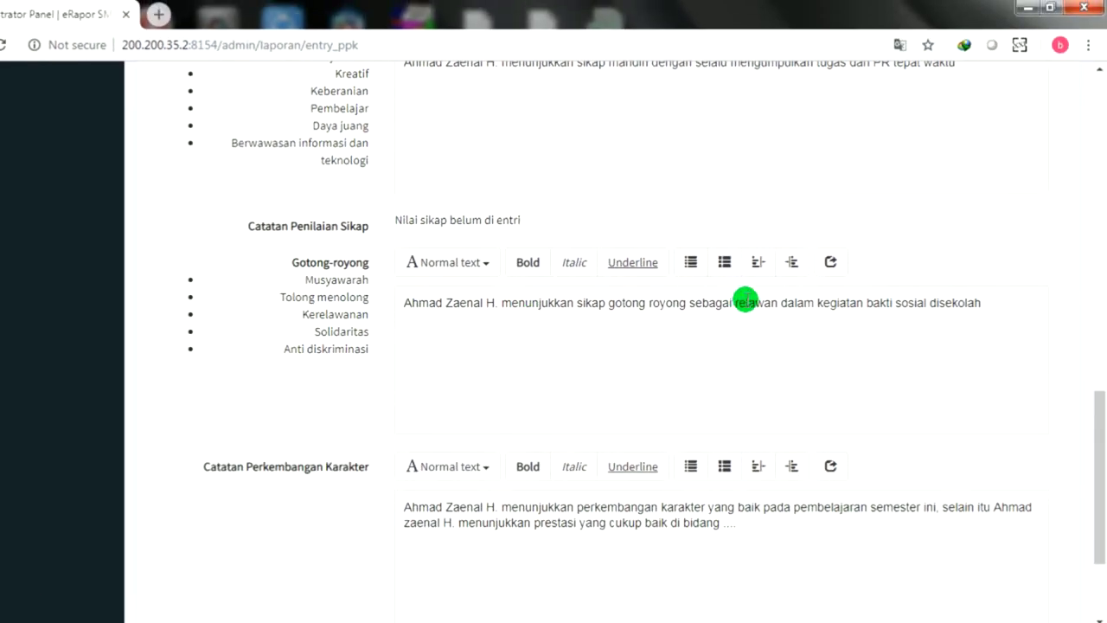
{"action": "scroll", "coordinate": [776, 312], "scroll_direction": "down", "scroll_amount": 1}
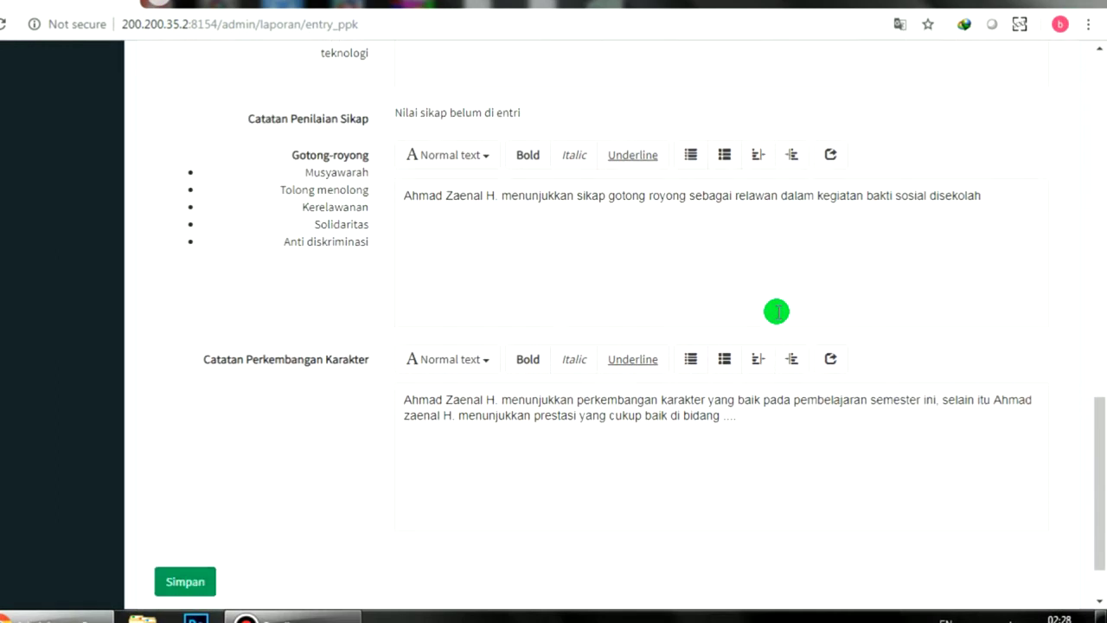
{"action": "scroll", "coordinate": [777, 312], "scroll_direction": "down", "scroll_amount": 1}
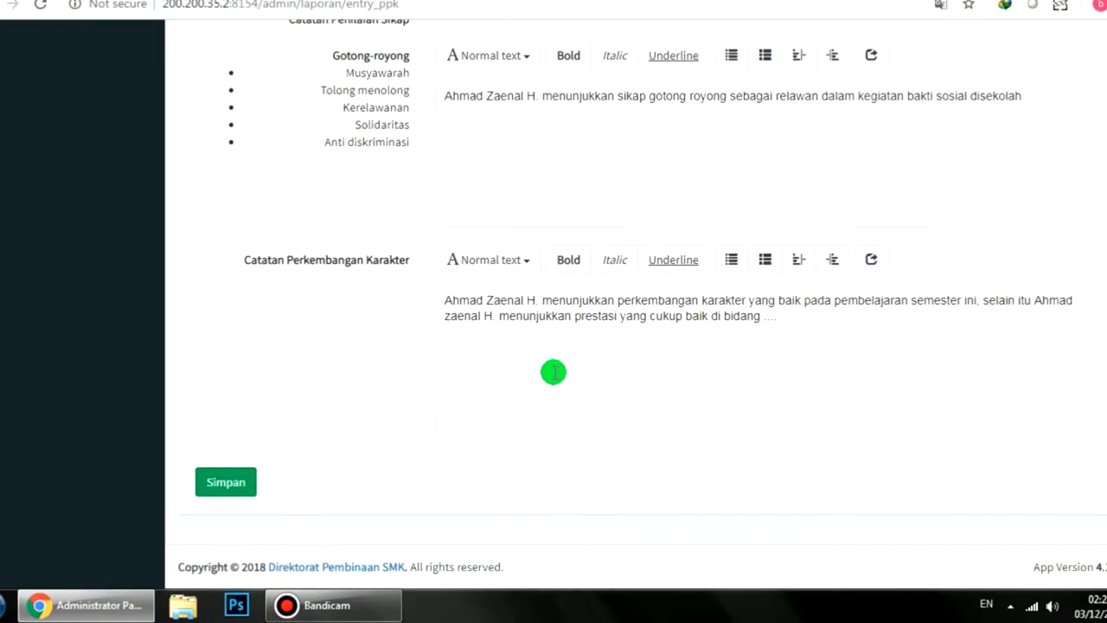
- Check the Catatan Perkembangan Karakter text by highlighting it, and save the student's character assessment
{"action": "left_click_drag", "start_coordinate": [755, 320], "coordinate": [400, 298]}
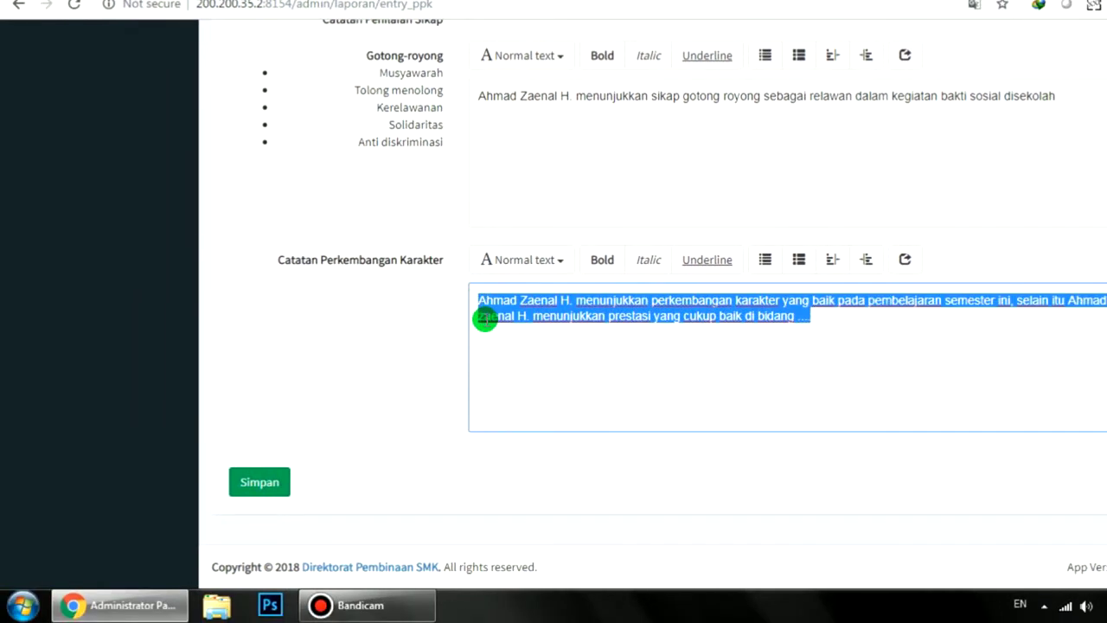
{"action": "left_click", "coordinate": [485, 313]}
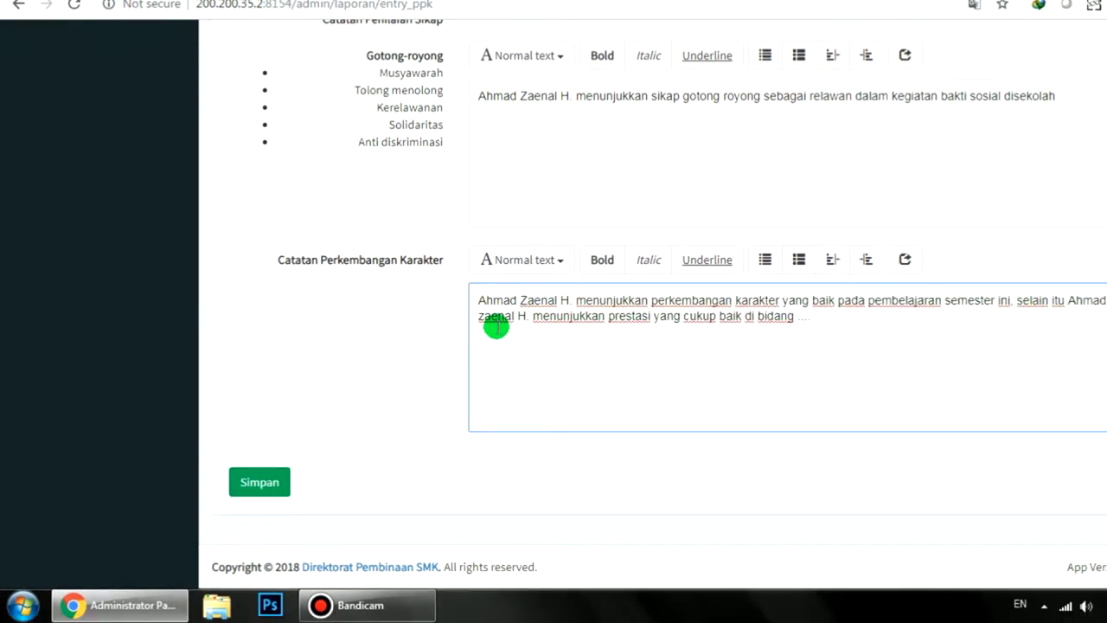
{"action": "left_click_drag", "start_coordinate": [482, 301], "coordinate": [806, 338]}
{"action": "left_click", "coordinate": [764, 336]}
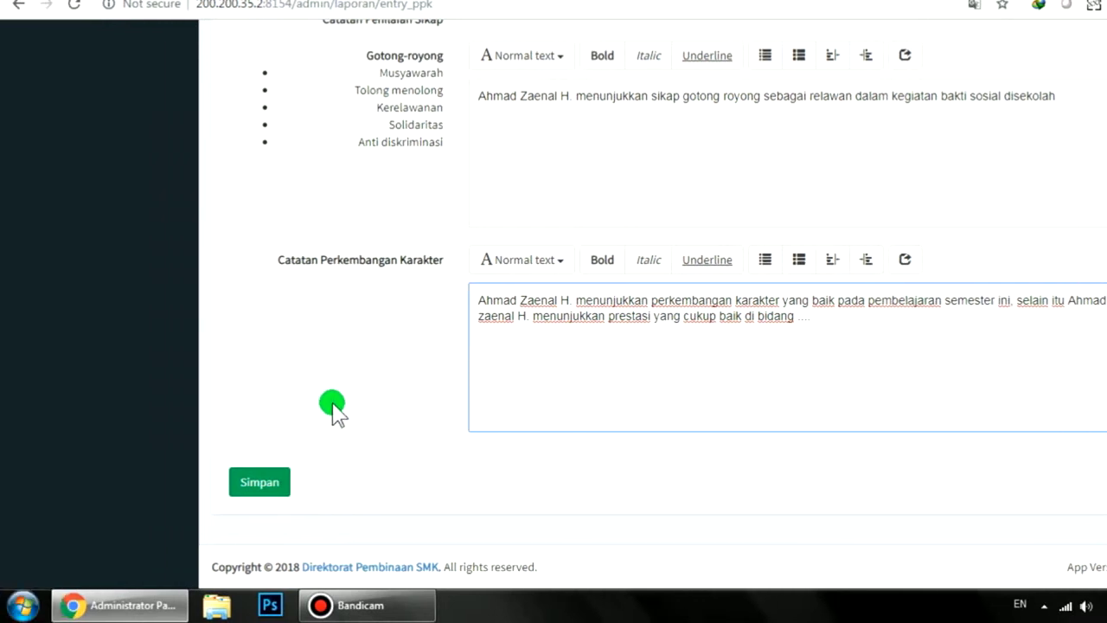
{"action": "left_click", "coordinate": [263, 487]}
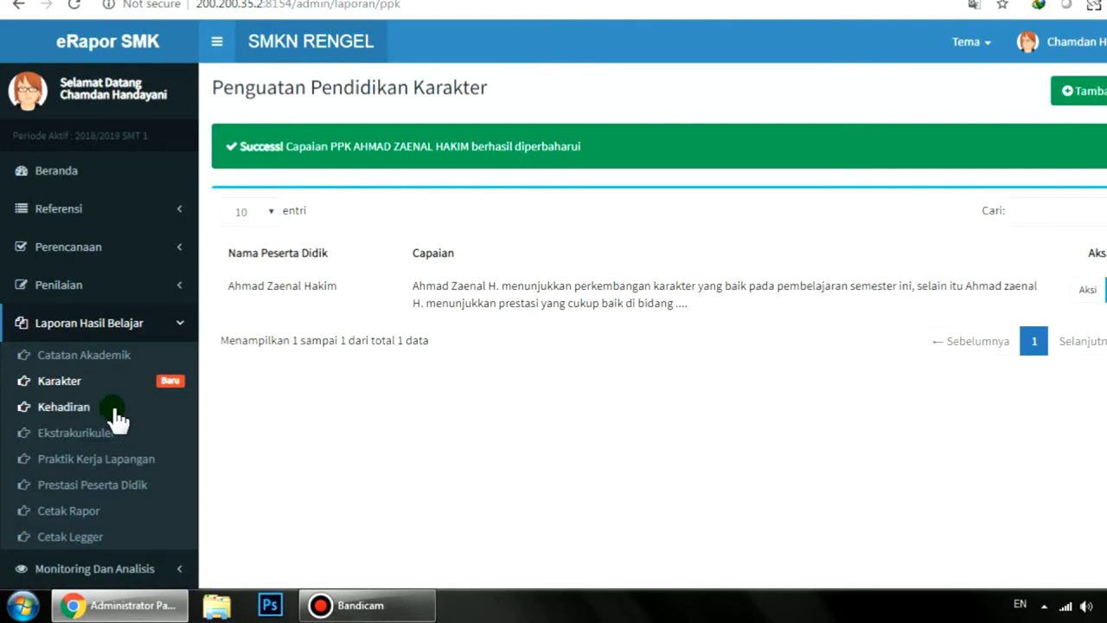
- Open the Kehadiran page, review the Sakit, Izin and Tanpa Keterangan entries, and save the attendance data
{"action": "scroll", "coordinate": [52, 367], "scroll_direction": "down", "scroll_amount": 1}
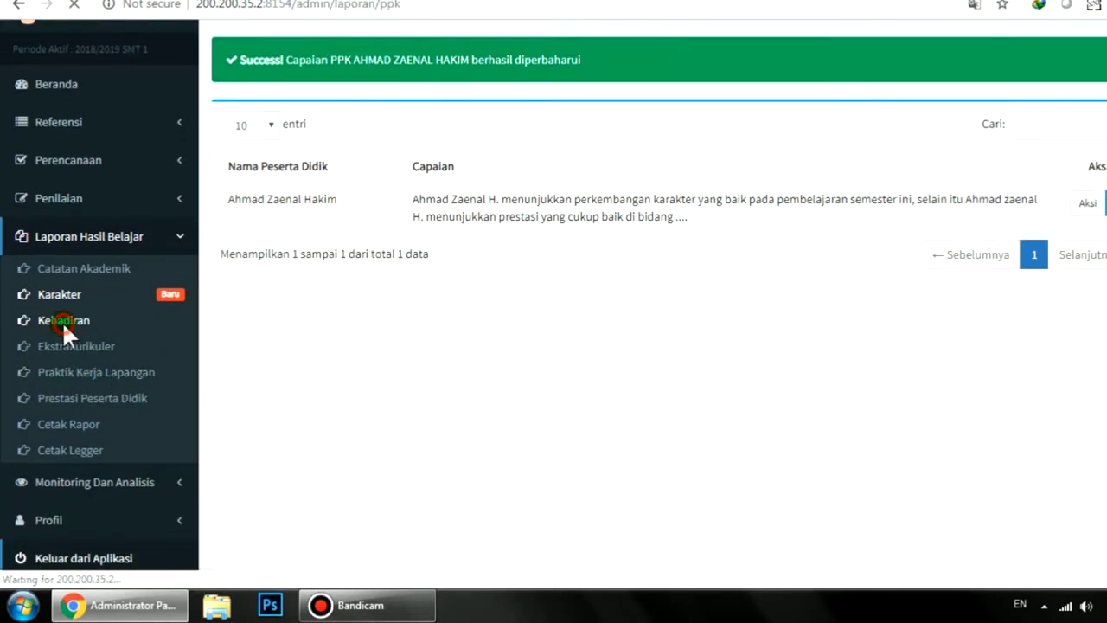
{"action": "left_click", "coordinate": [64, 326]}
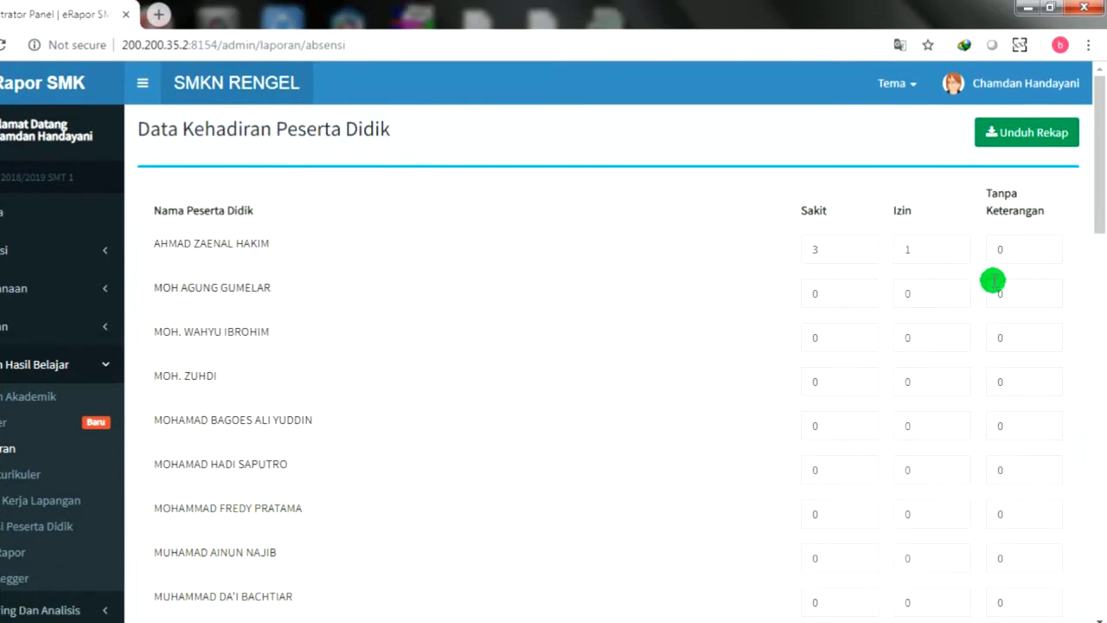
{"action": "scroll", "coordinate": [1021, 294], "scroll_direction": "down", "scroll_amount": 5}
{"action": "scroll", "coordinate": [1025, 299], "scroll_direction": "down", "scroll_amount": 10}
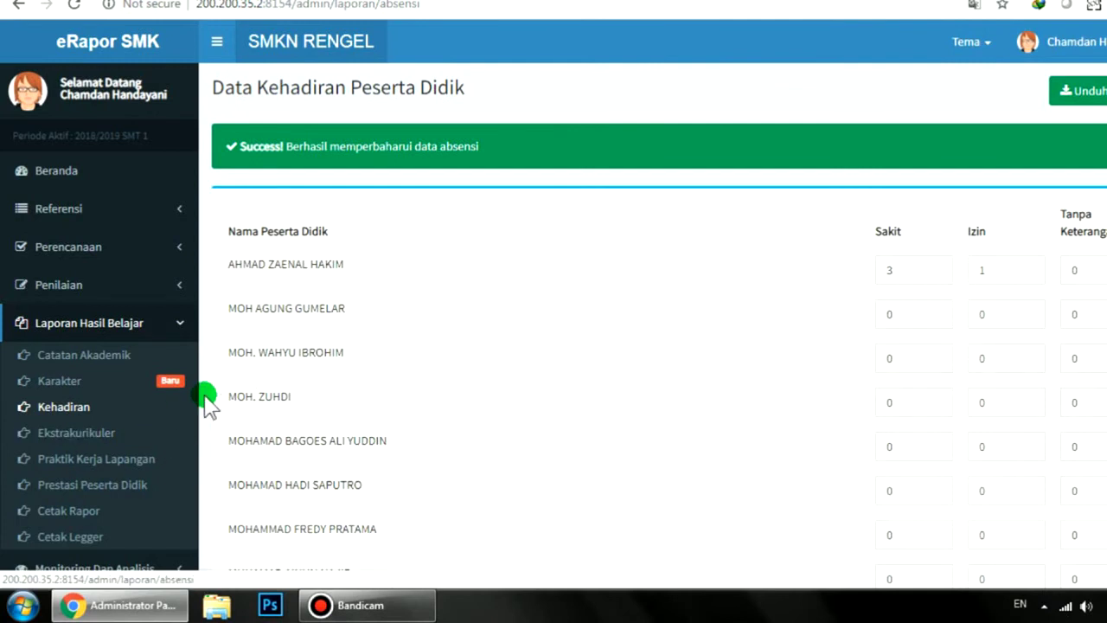
- View the Ekstrakurikuler page, and open the Prestasi Peserta Didik form for the second student in the list
{"action": "left_click", "coordinate": [88, 431]}
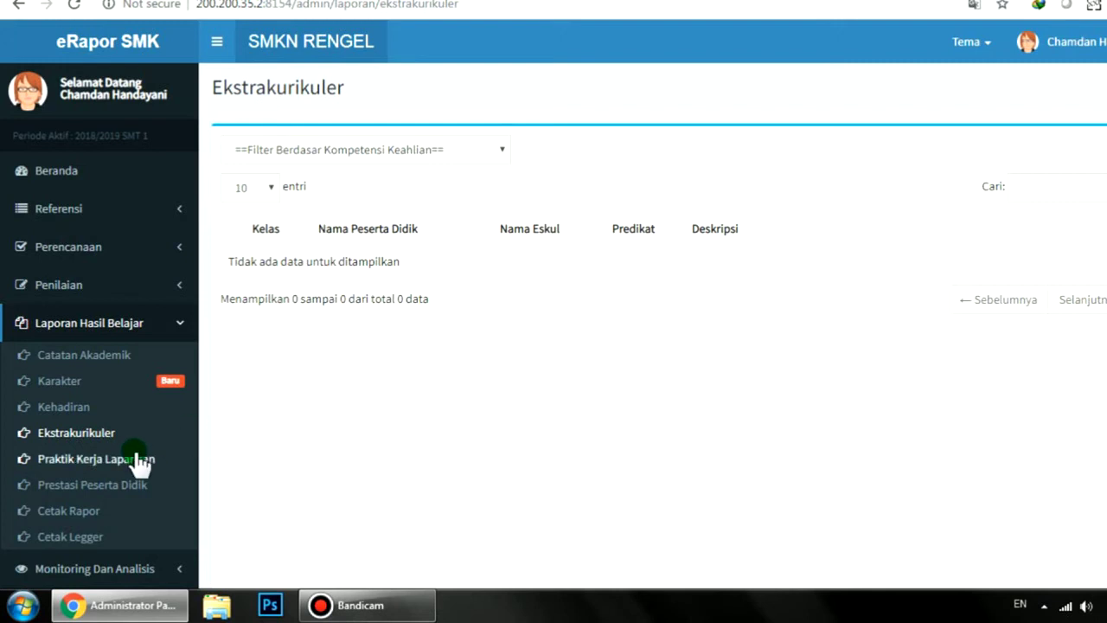
{"action": "scroll", "coordinate": [212, 446], "scroll_direction": "down", "scroll_amount": 1}
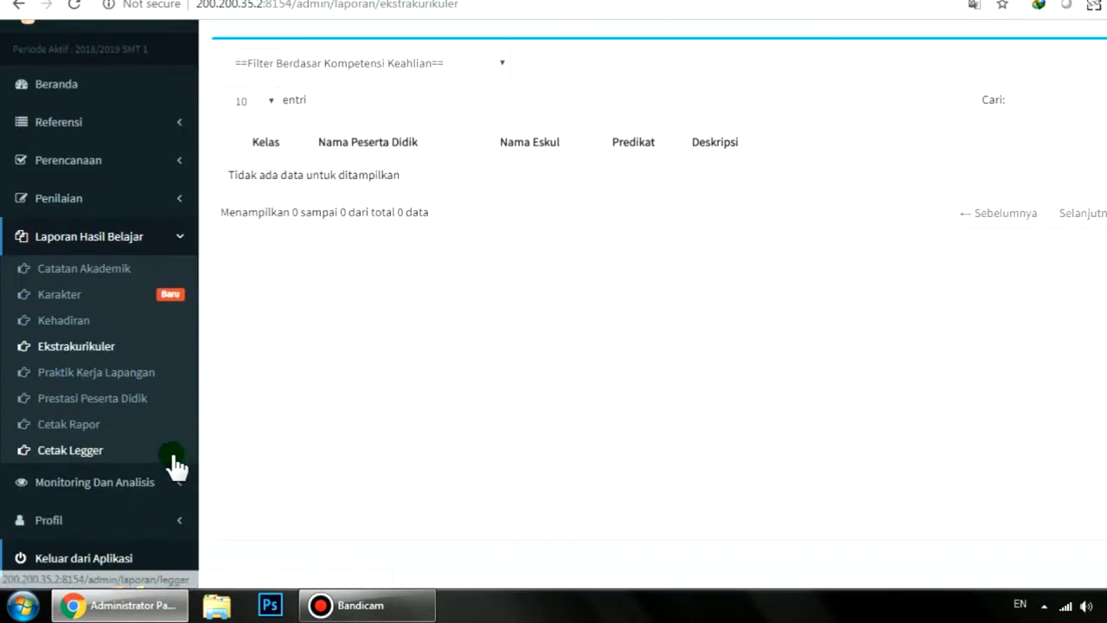
{"action": "left_click", "coordinate": [91, 401]}
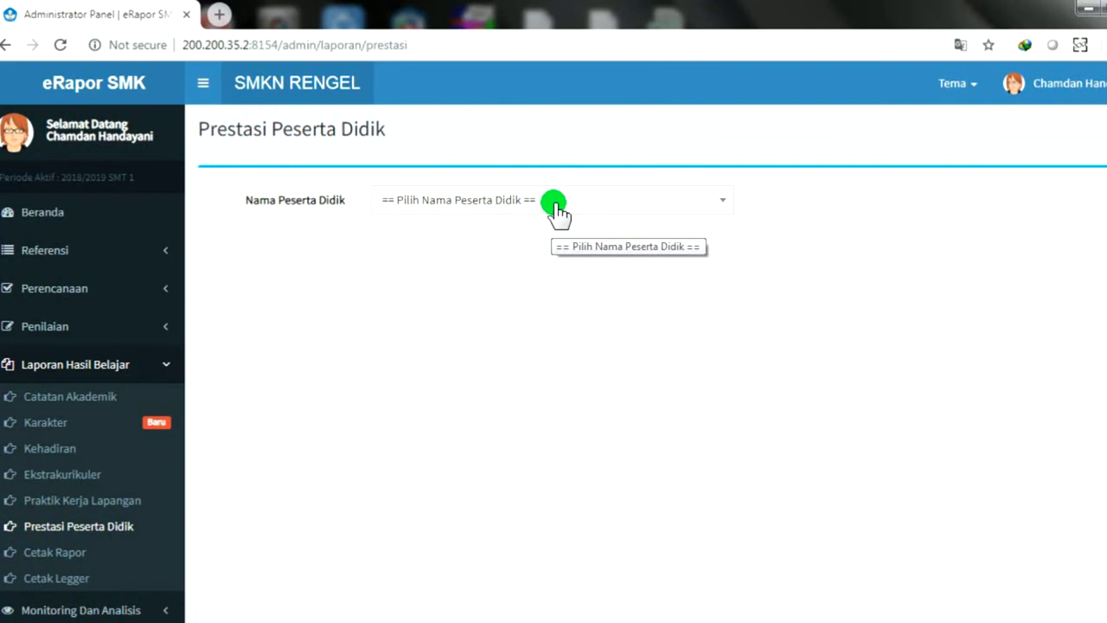
{"action": "left_click", "coordinate": [553, 206]}
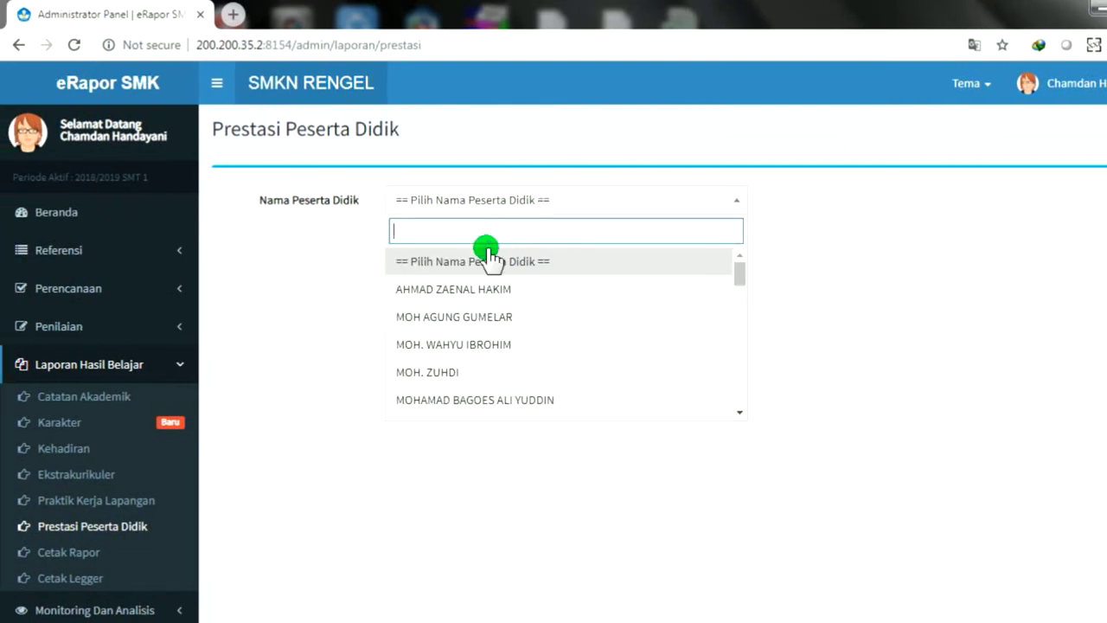
{"action": "left_click", "coordinate": [478, 310]}
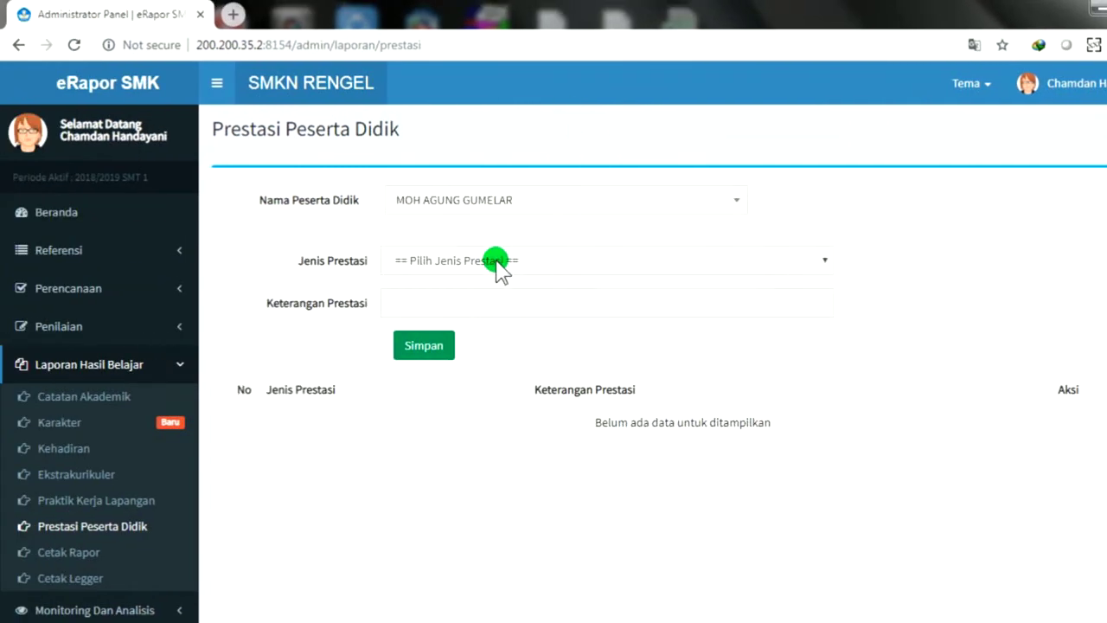
- Save an achievement for the student with type Catatan Khusus Lainnya and description "juara 1 PCTA tingkat provinsi"
{"action": "left_click", "coordinate": [496, 251]}
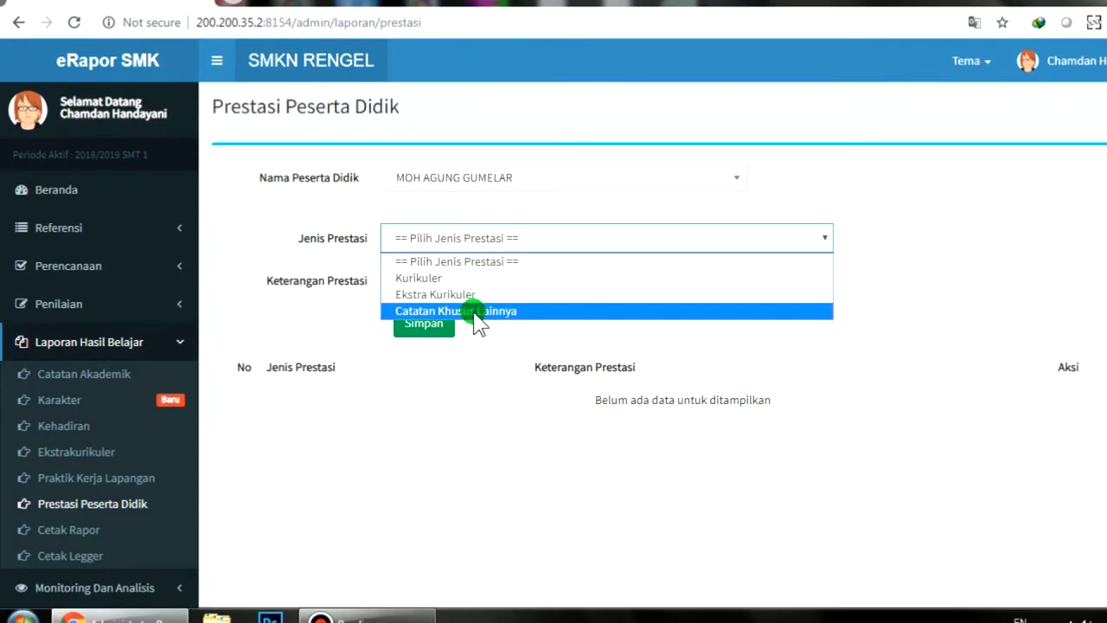
{"action": "left_click", "coordinate": [475, 312]}
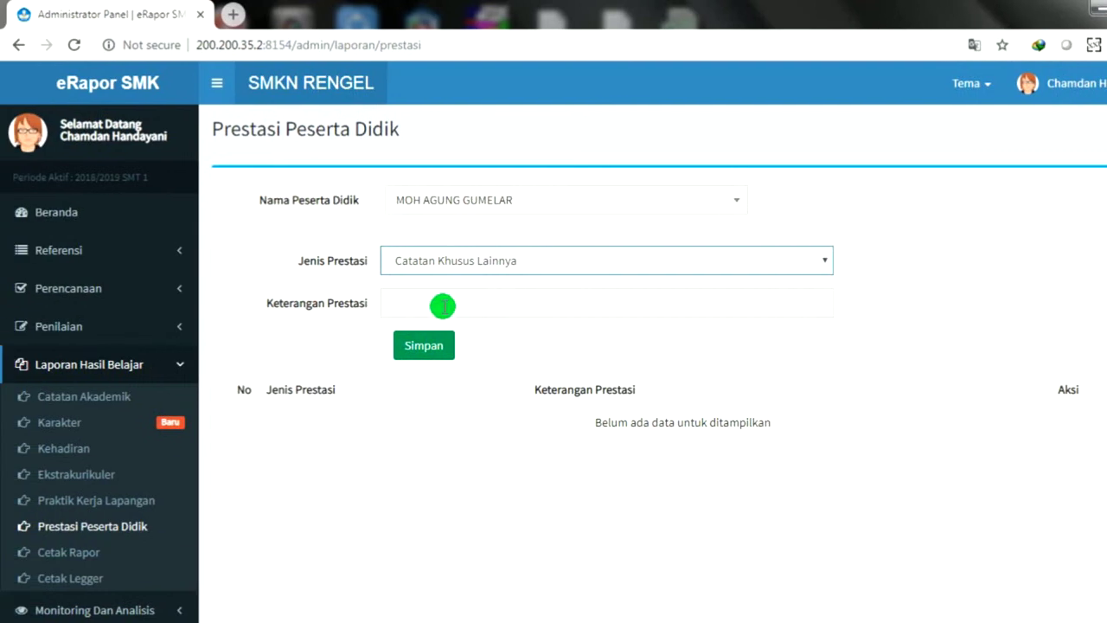
{"action": "left_click", "coordinate": [443, 283]}
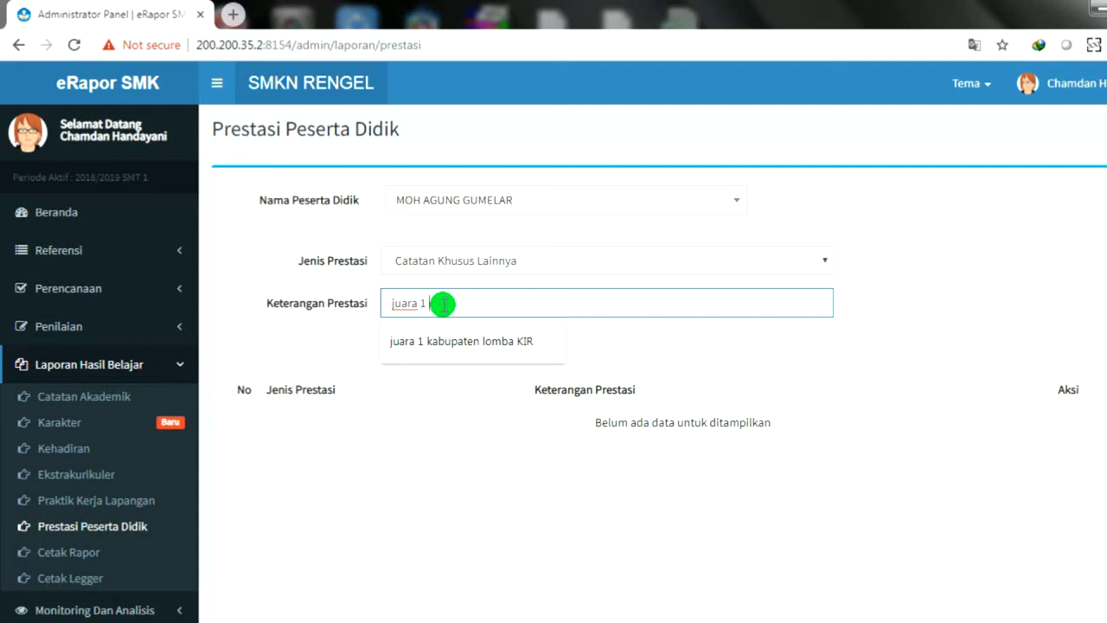
{"action": "type", "text": "juara 1 PCTA tingkat provinsi"}
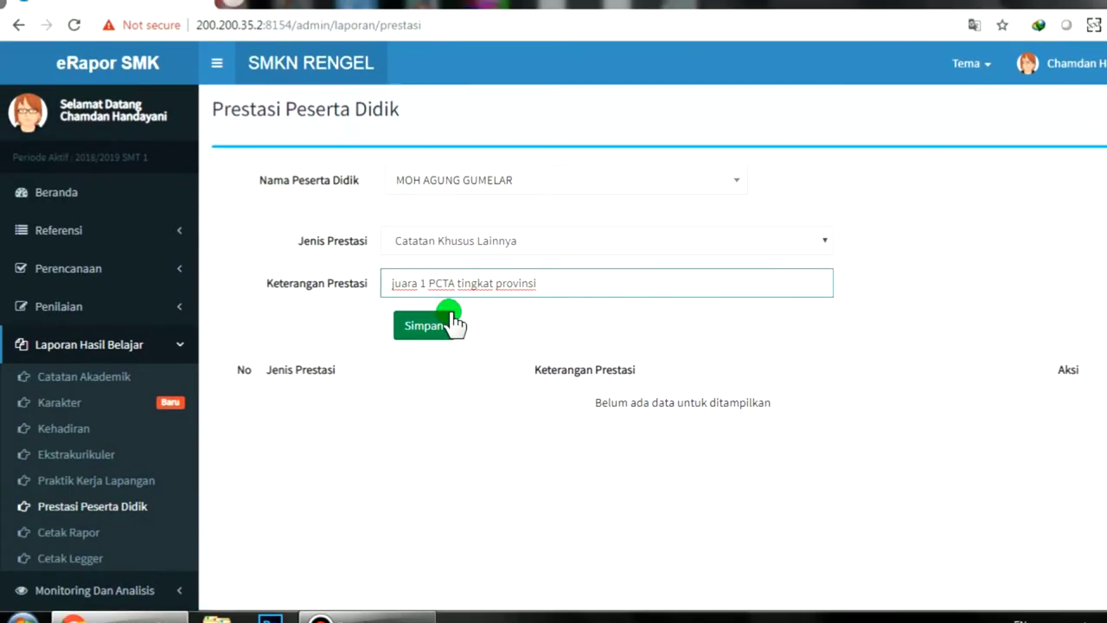
{"action": "left_click", "coordinate": [429, 327]}
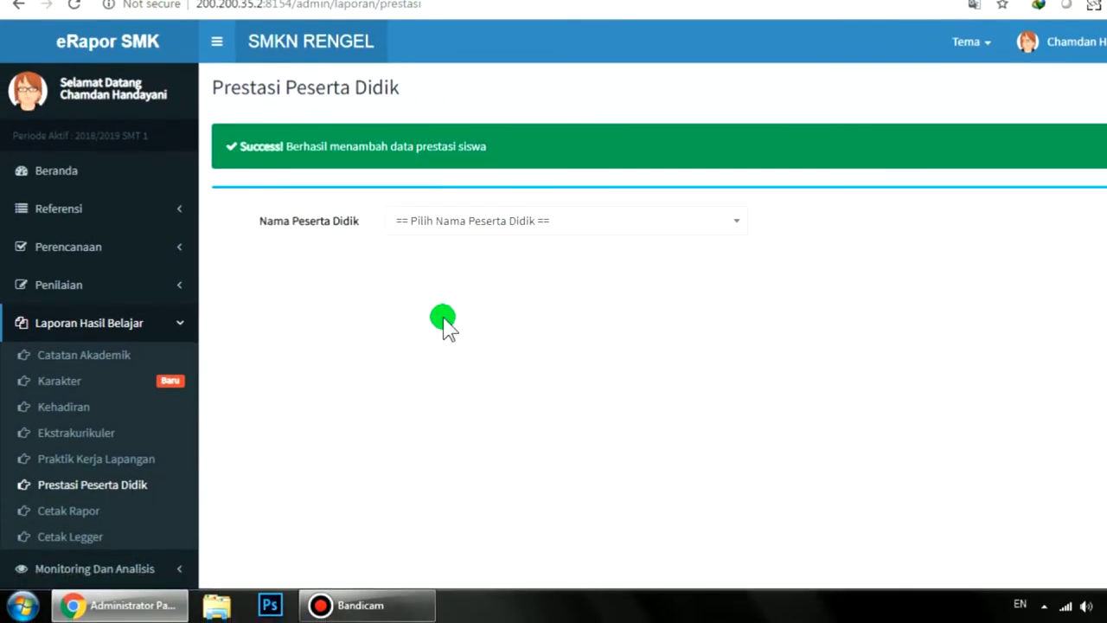
- Open the Cetak Rapor page, review the first student's grade preview across all subject groups, and close the preview
{"action": "scroll", "coordinate": [553, 320], "scroll_direction": "down", "scroll_amount": 2}
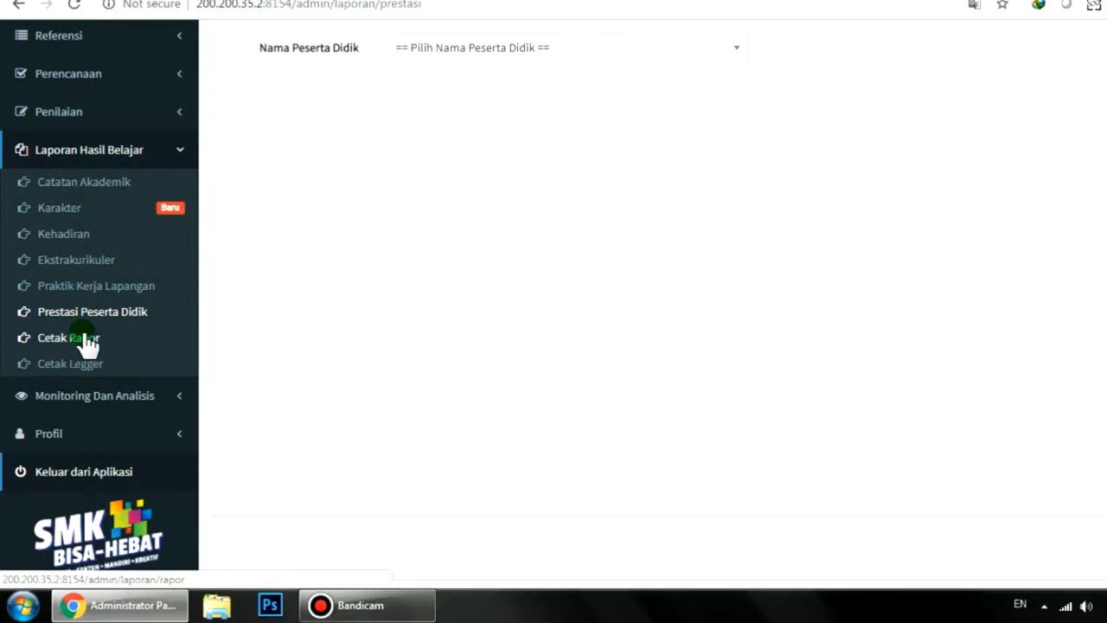
{"action": "left_click", "coordinate": [79, 337]}
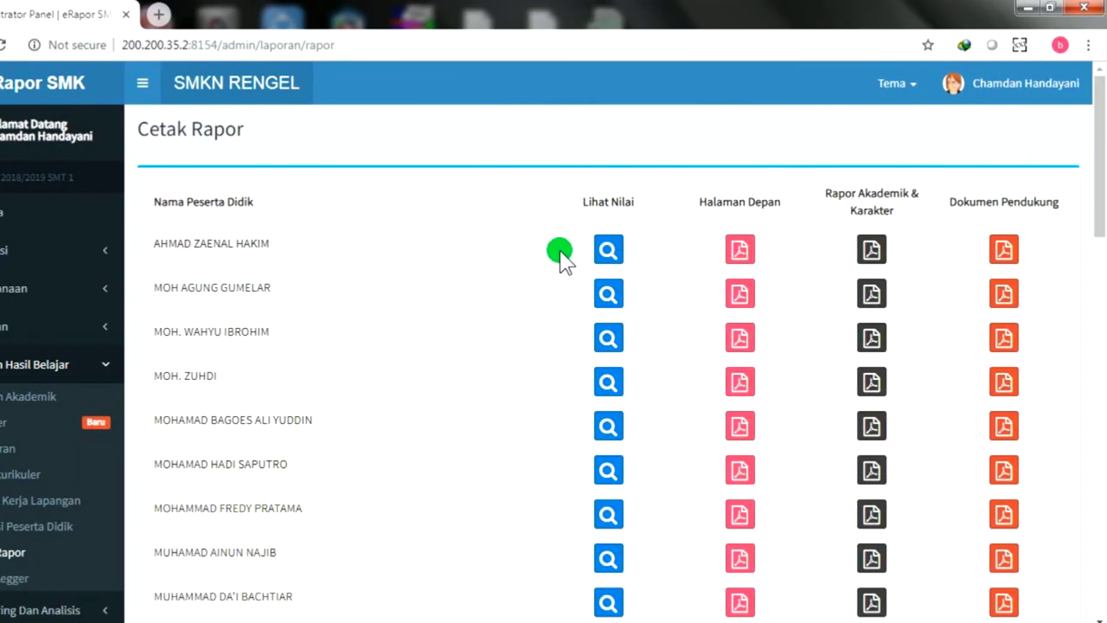
{"action": "left_click", "coordinate": [606, 252]}
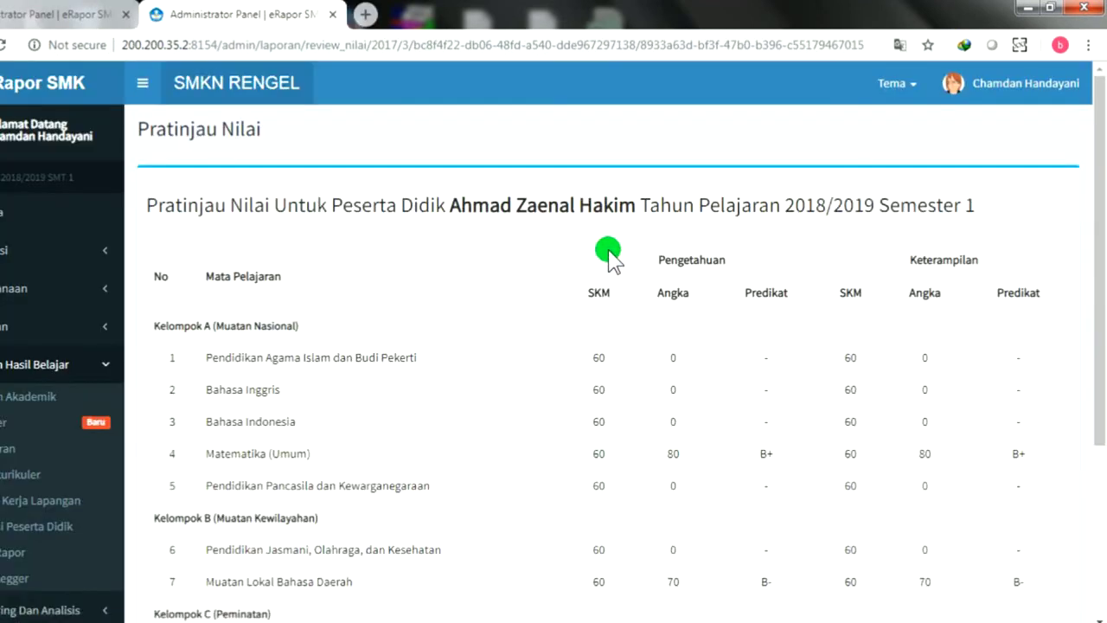
{"action": "scroll", "coordinate": [644, 299], "scroll_direction": "down", "scroll_amount": 1}
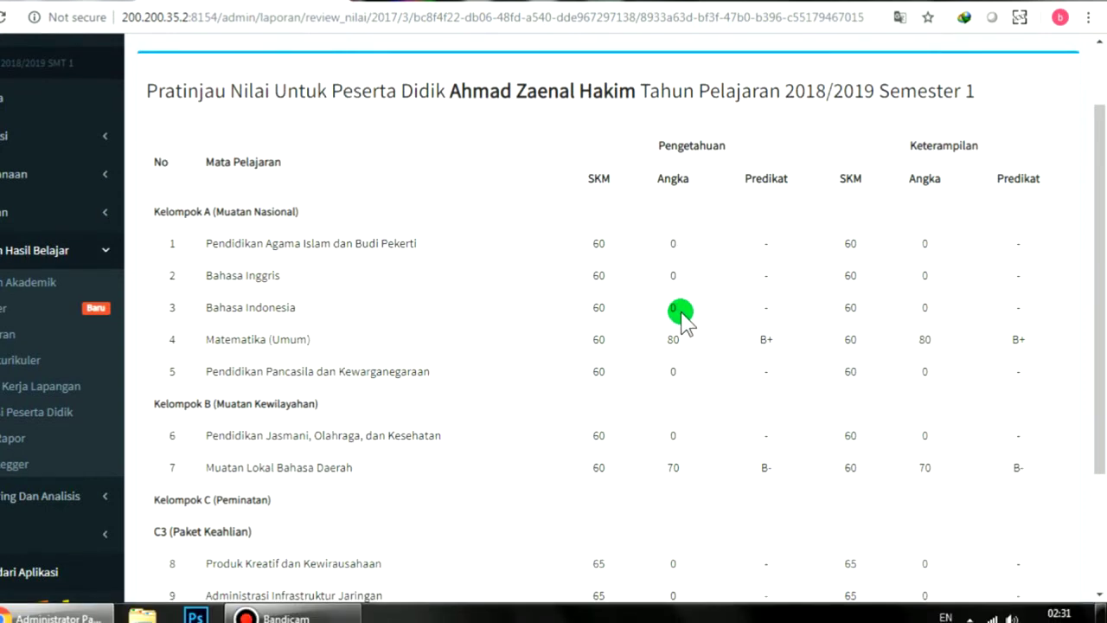
{"action": "scroll", "coordinate": [766, 298], "scroll_direction": "down", "scroll_amount": 1}
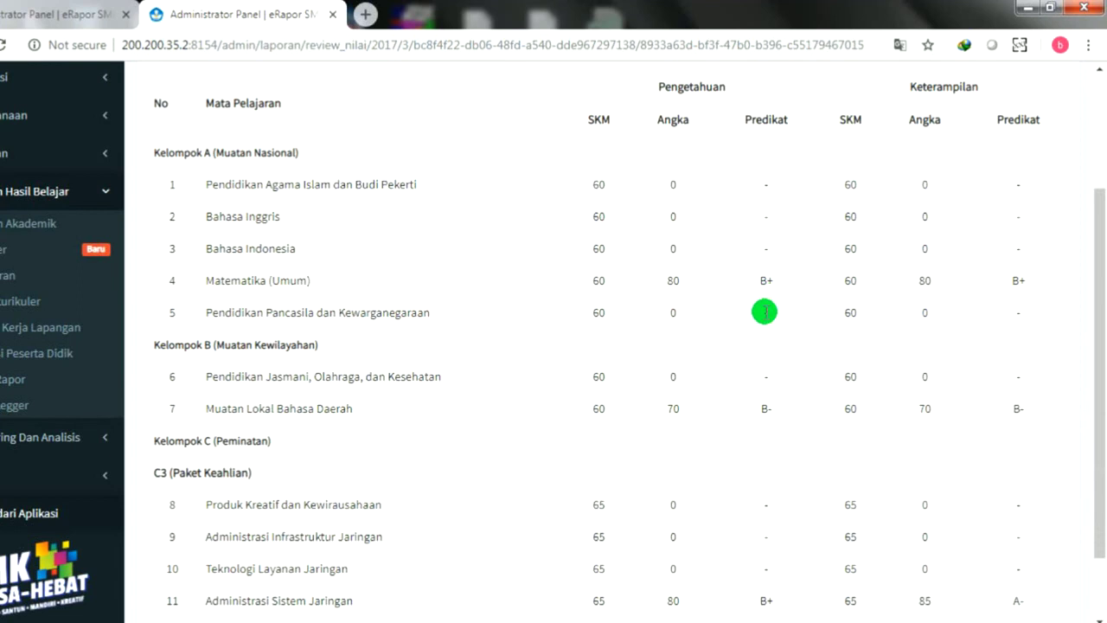
{"action": "scroll", "coordinate": [765, 303], "scroll_direction": "down", "scroll_amount": 1}
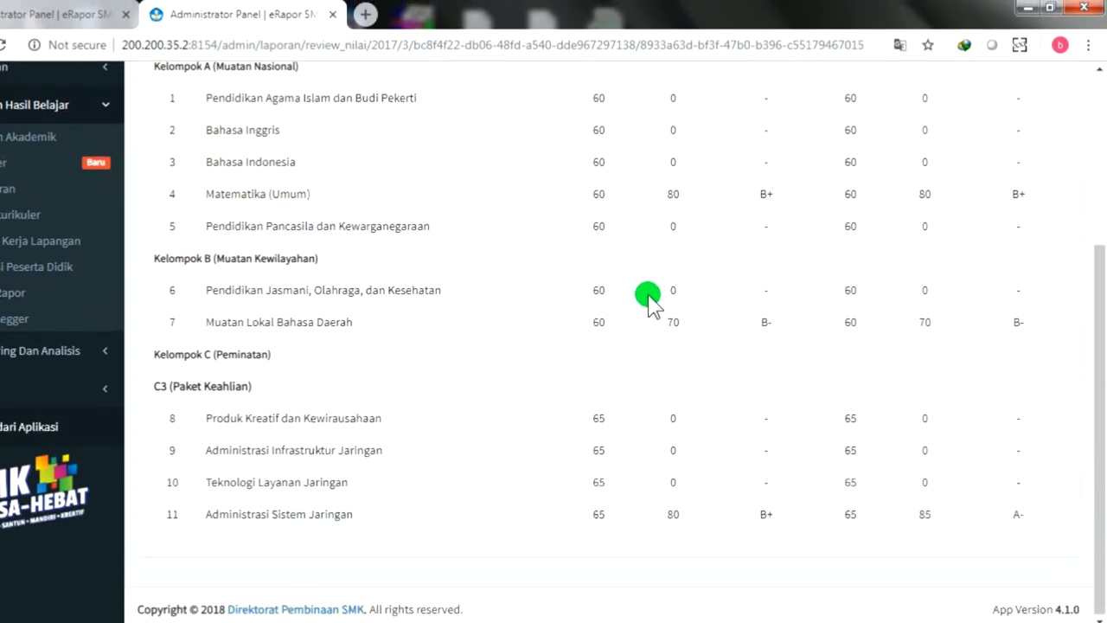
{"action": "scroll", "coordinate": [637, 303], "scroll_direction": "up", "scroll_amount": 2}
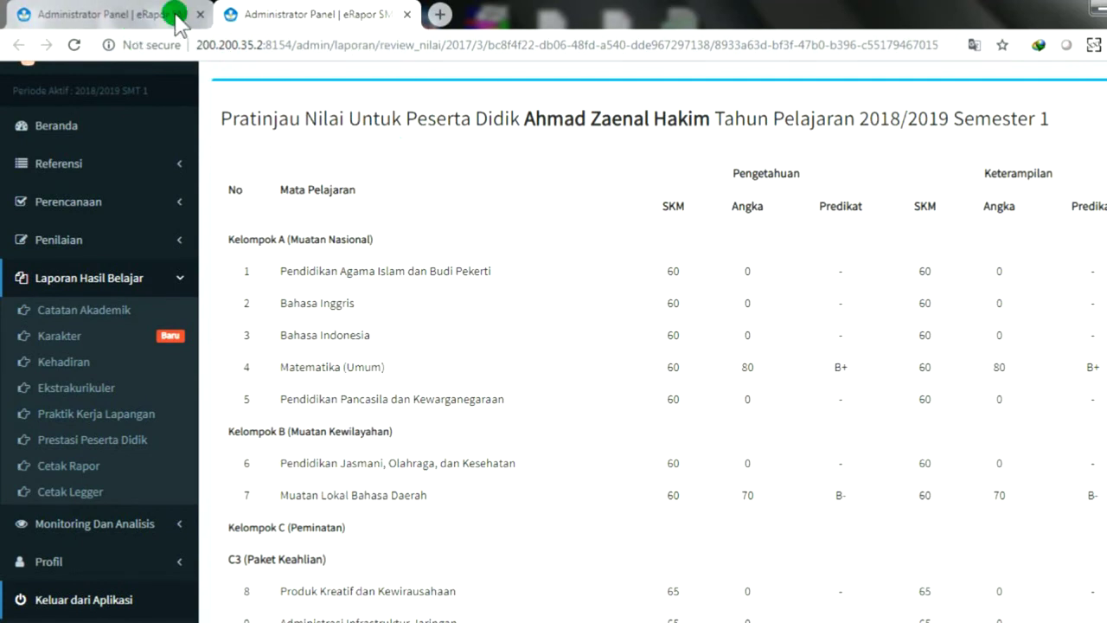
{"action": "left_click", "coordinate": [363, 16]}
{"action": "left_click", "coordinate": [406, 15]}
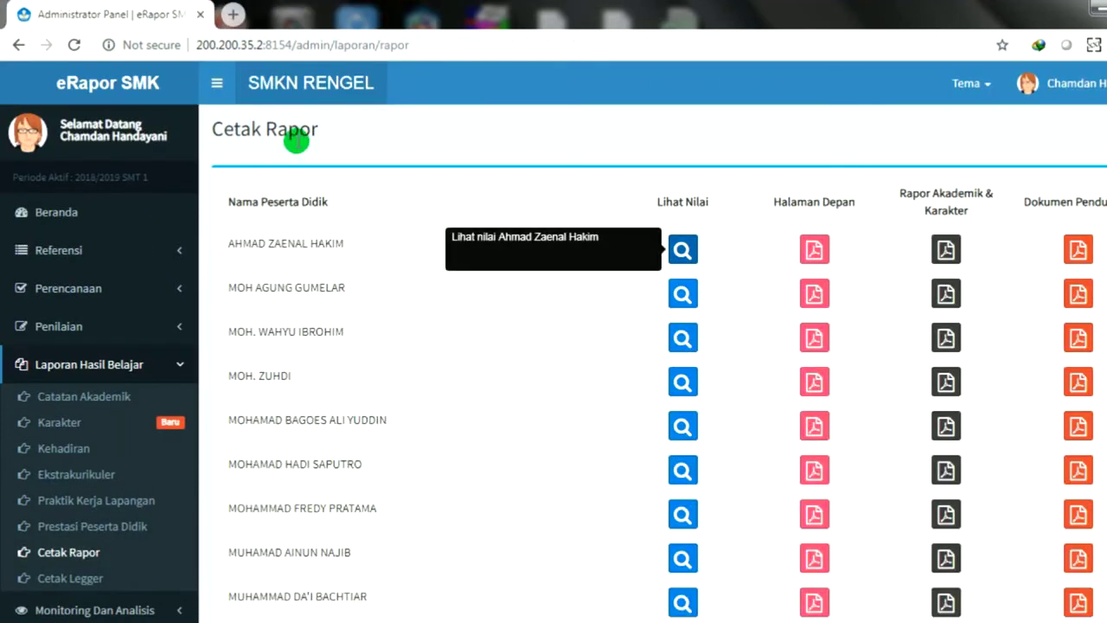
- Download the first student's Rapor Akademik & Karakter PDF as a duplicate with a numbered file name, and open it
{"action": "left_click", "coordinate": [705, 253]}
{"action": "left_click", "coordinate": [865, 258]}
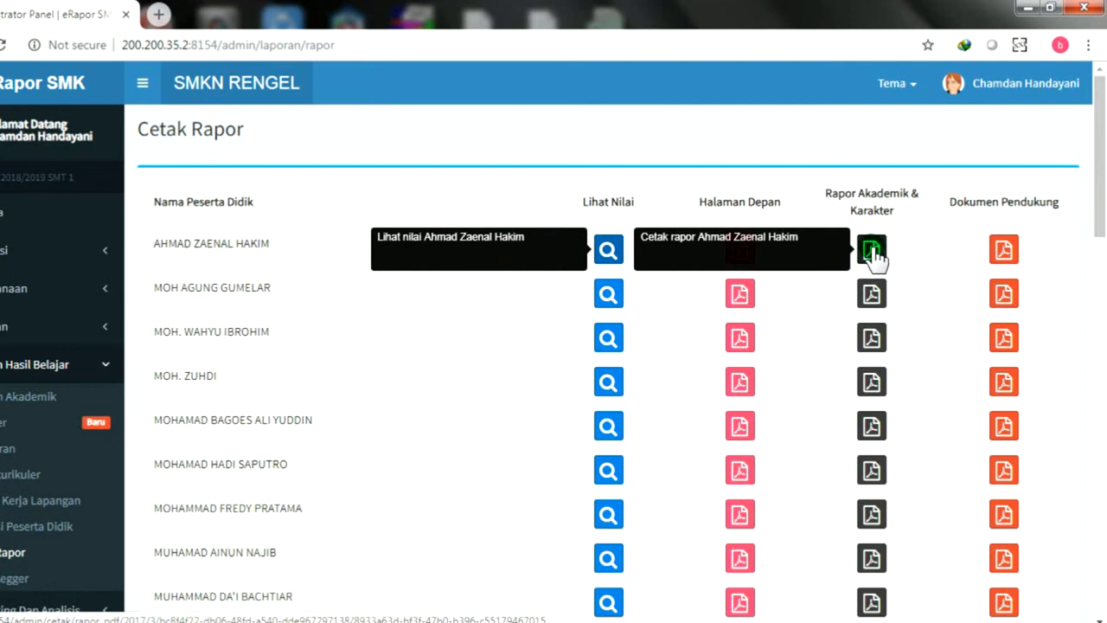
{"action": "left_click", "coordinate": [872, 251]}
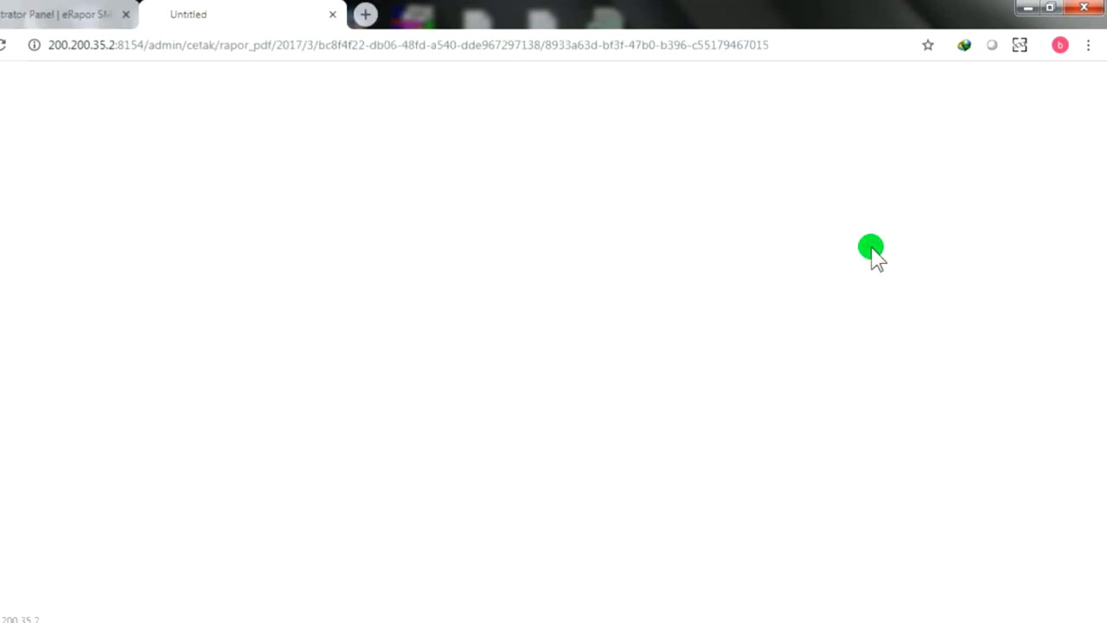
{"action": "left_click", "coordinate": [473, 383]}
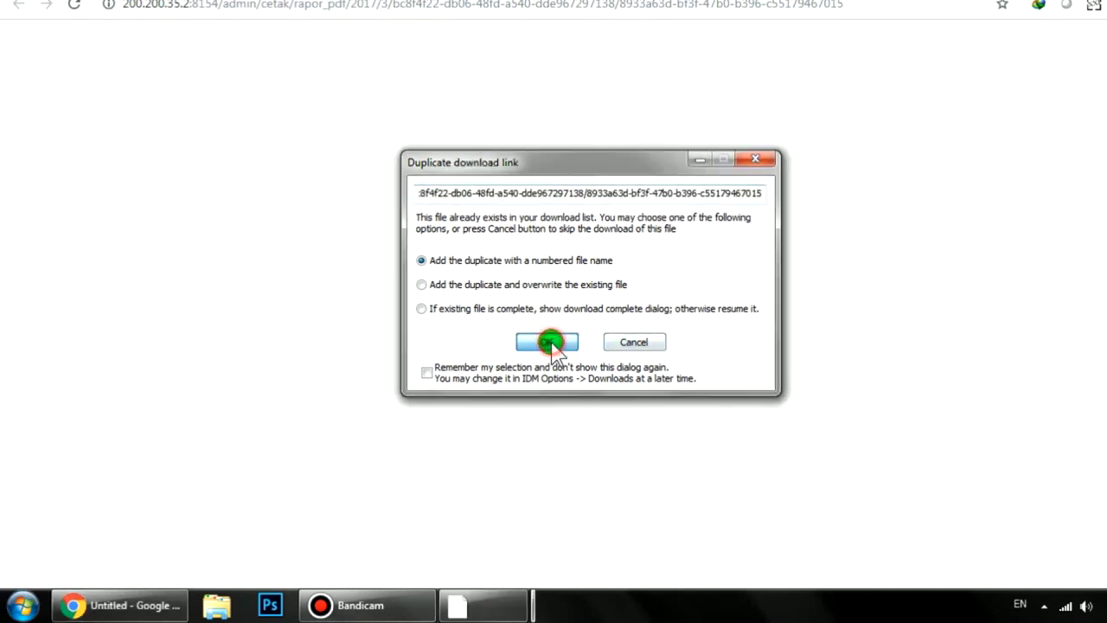
{"action": "left_click", "coordinate": [556, 358]}
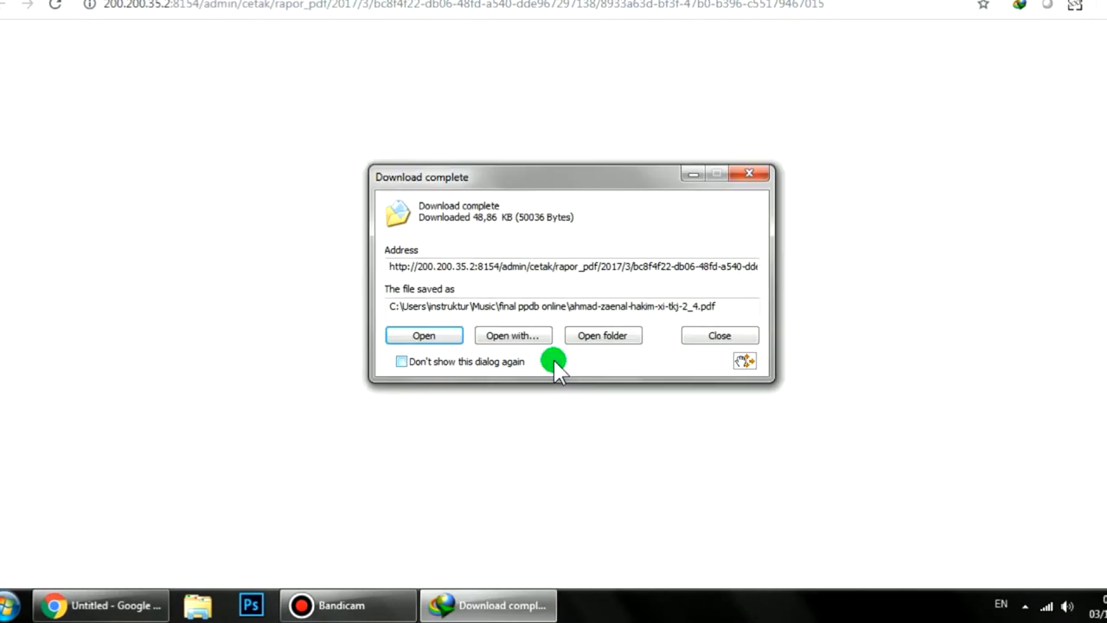
{"action": "left_click", "coordinate": [423, 335]}
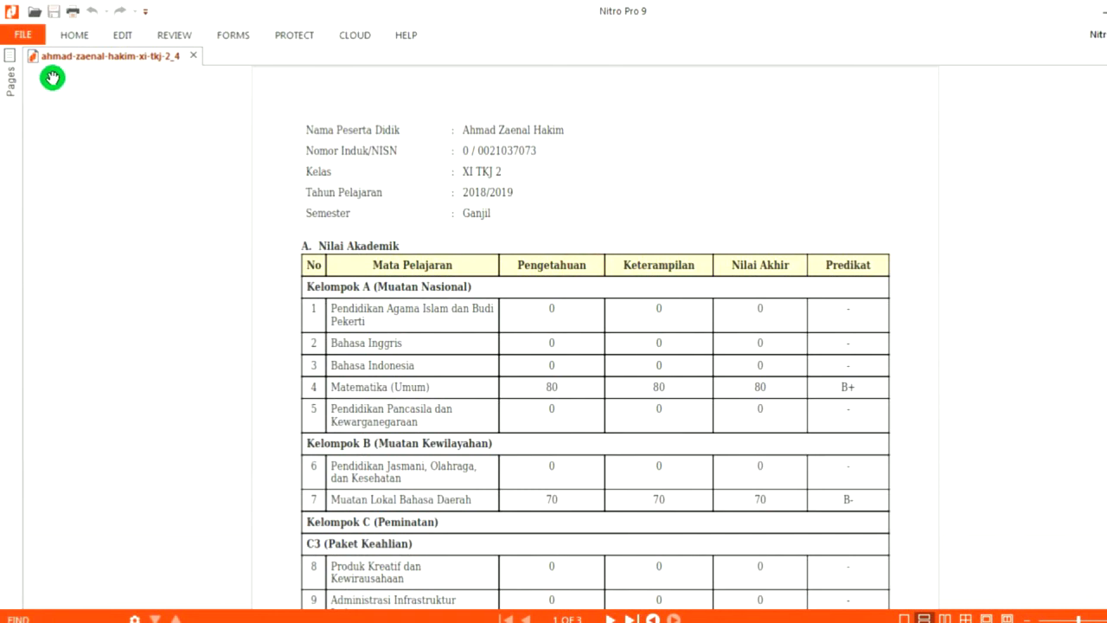
- Check the report's print settings and the Canon iP2700 printer properties, and close the PDF and the blank browser tab without printing
{"action": "left_click", "coordinate": [24, 34]}
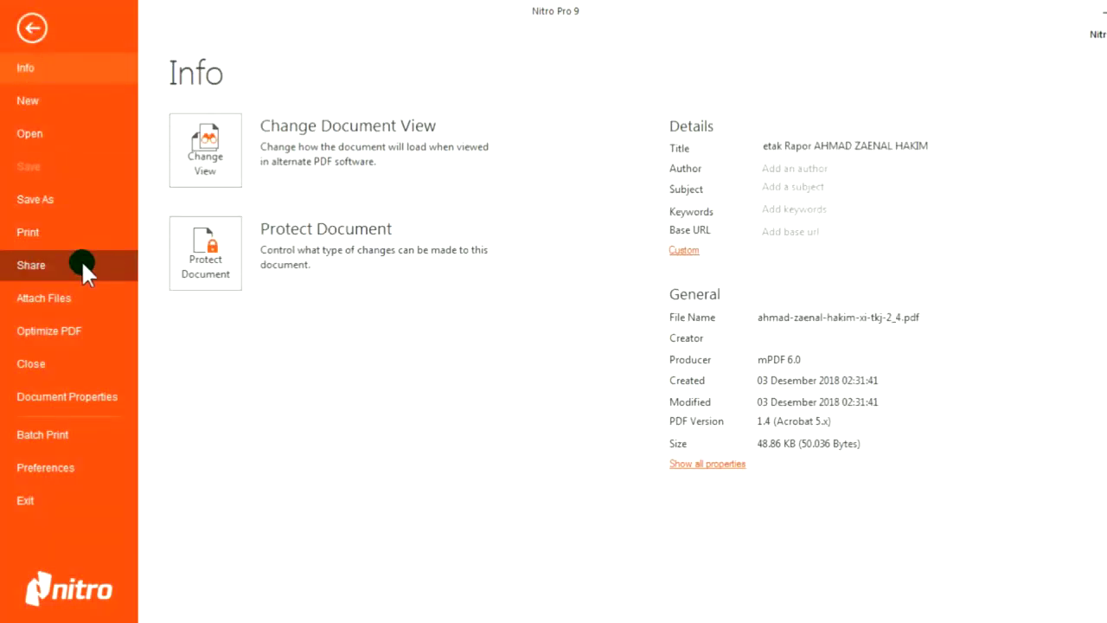
{"action": "left_click", "coordinate": [60, 238]}
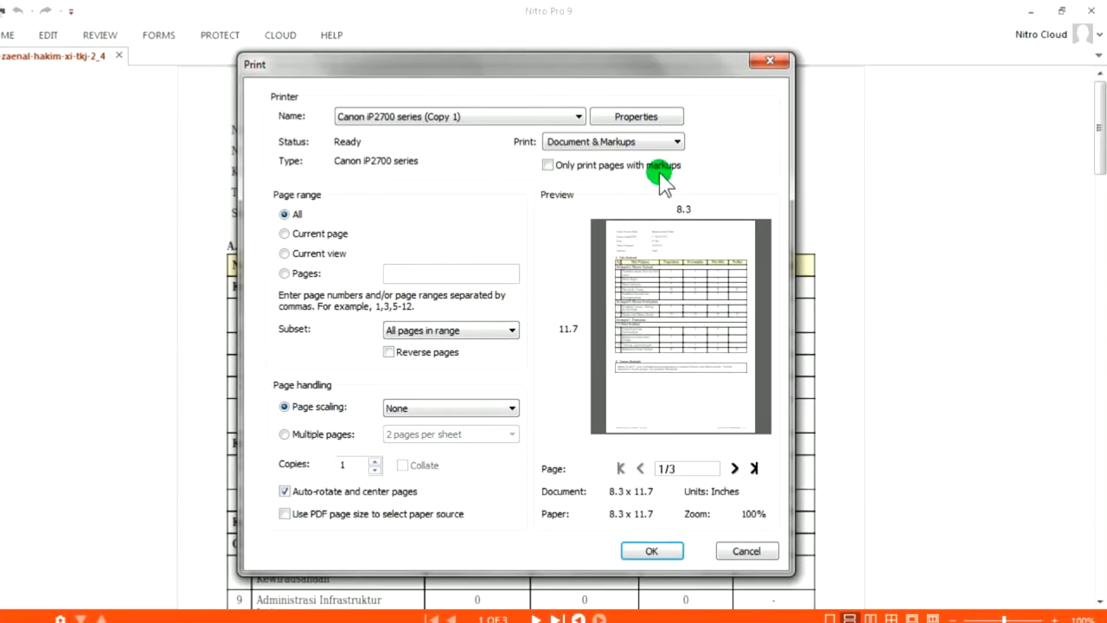
{"action": "left_click", "coordinate": [638, 121]}
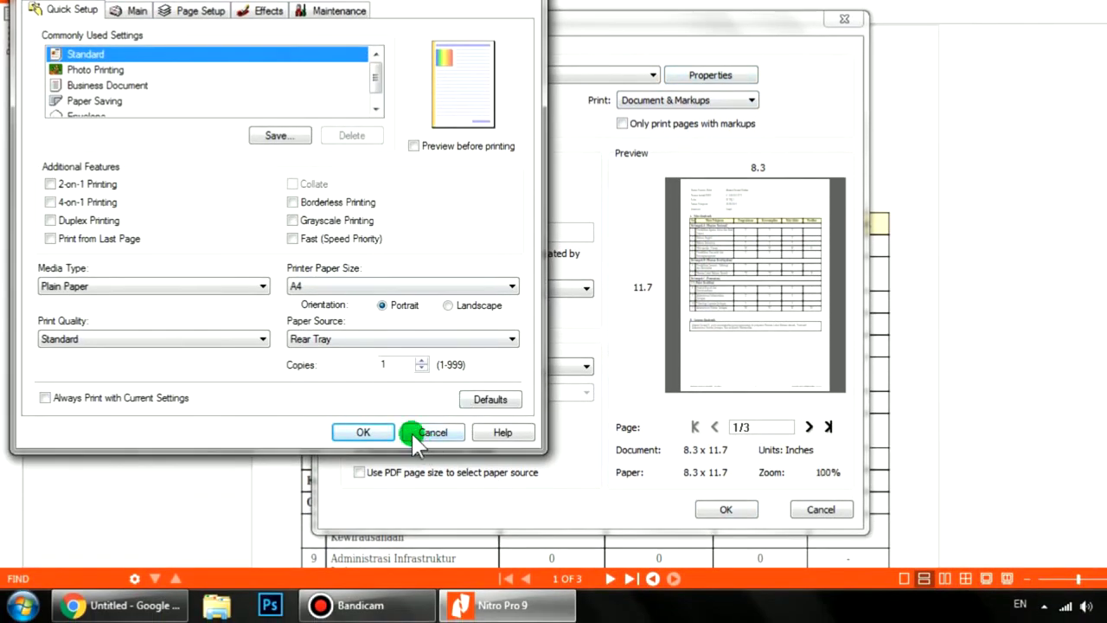
{"action": "left_click", "coordinate": [413, 433]}
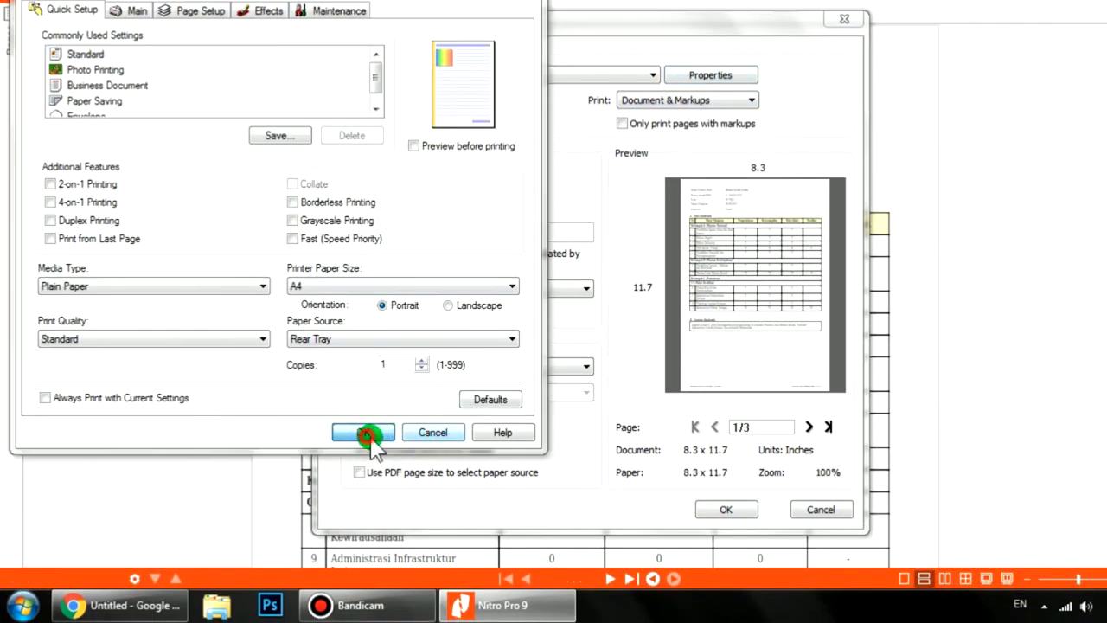
{"action": "left_click", "coordinate": [844, 19]}
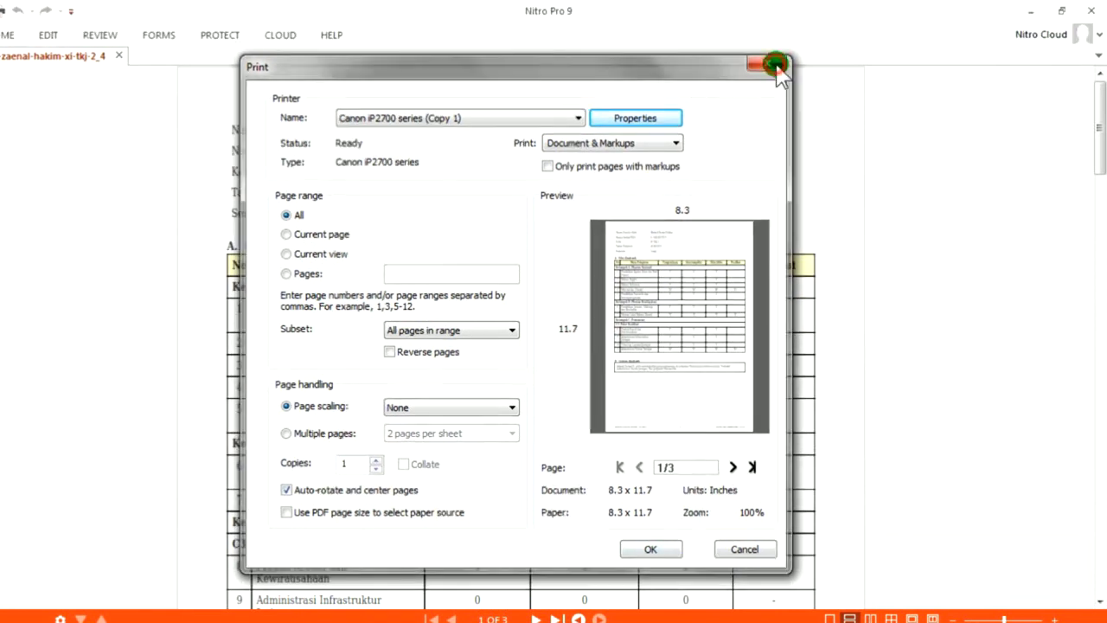
{"action": "left_click", "coordinate": [1095, 9]}
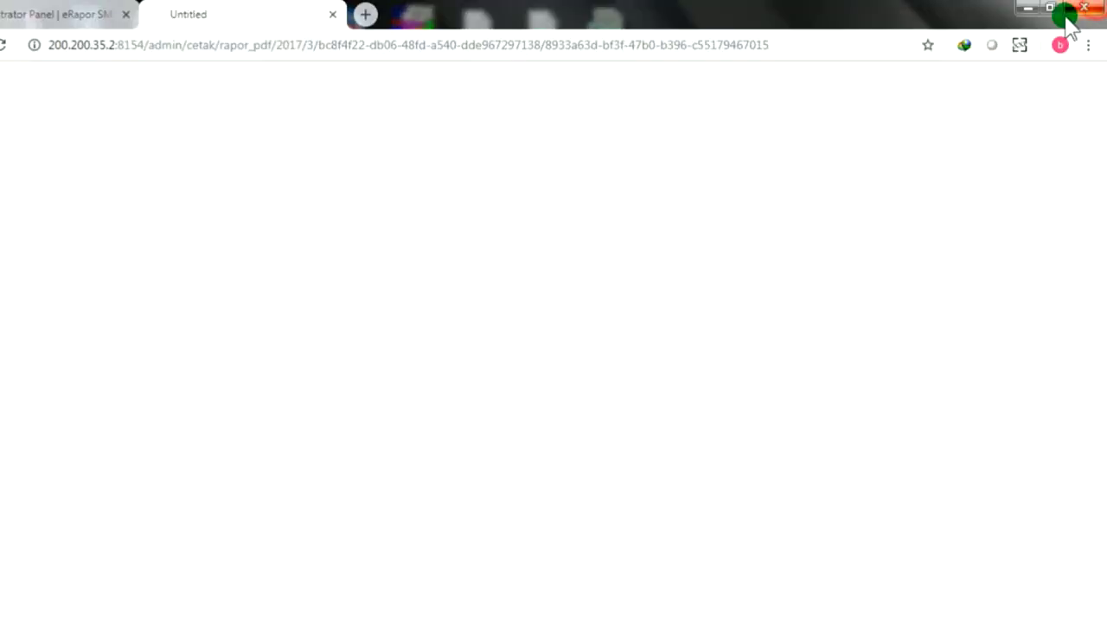
{"action": "left_click", "coordinate": [406, 14]}
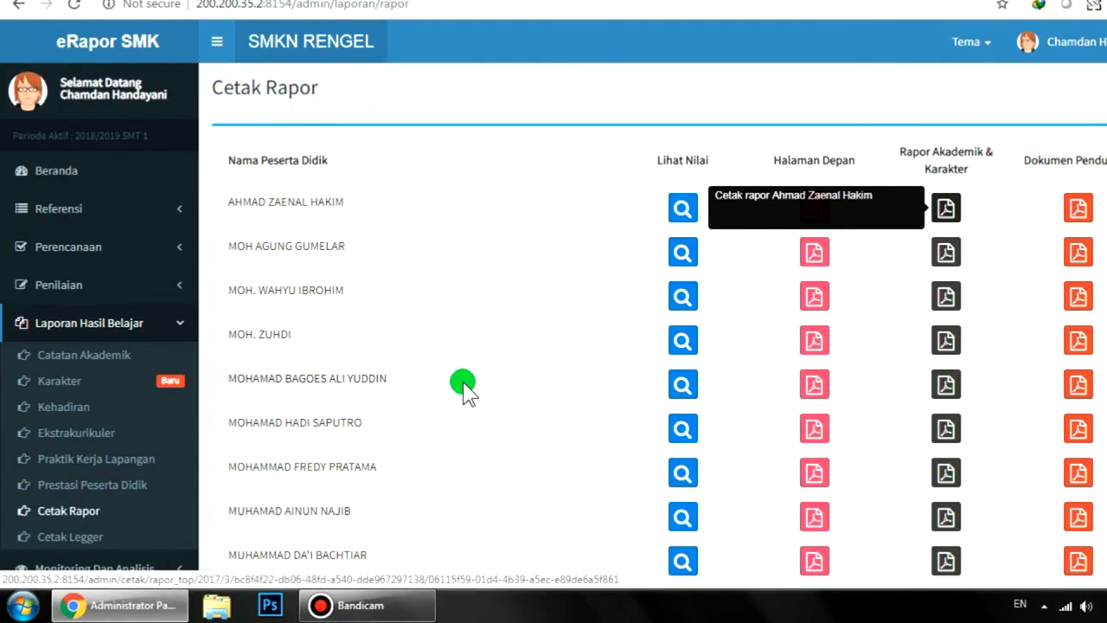
- Look over the Cetak Rapor student list and log out of the homeroom teacher's account
{"action": "scroll", "coordinate": [136, 494], "scroll_direction": "down", "scroll_amount": 1}
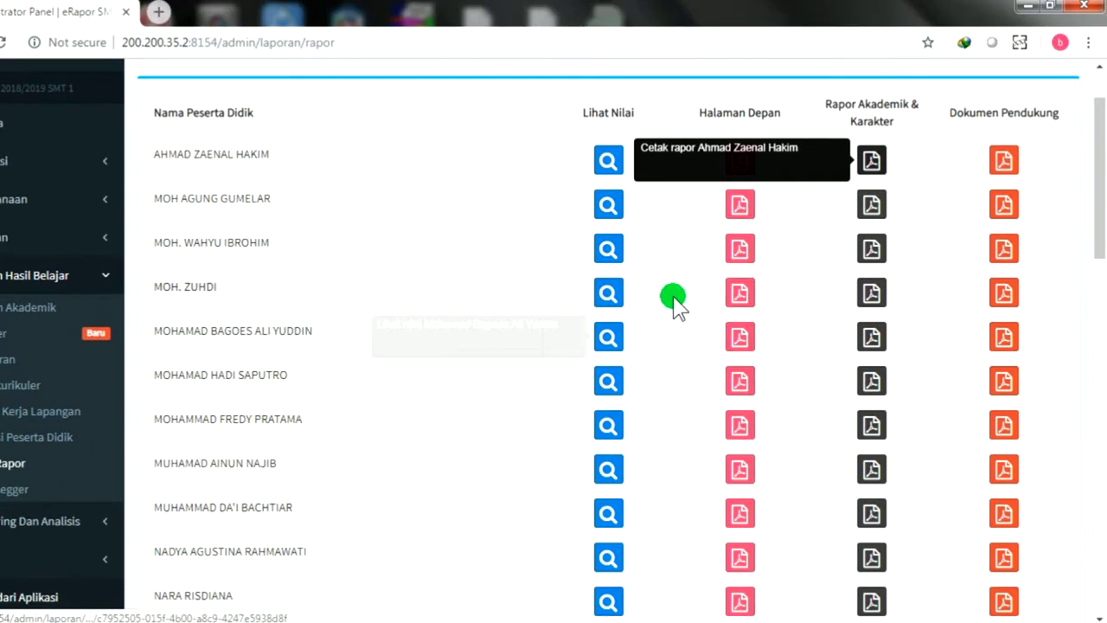
{"action": "scroll", "coordinate": [898, 215], "scroll_direction": "up", "scroll_amount": 1}
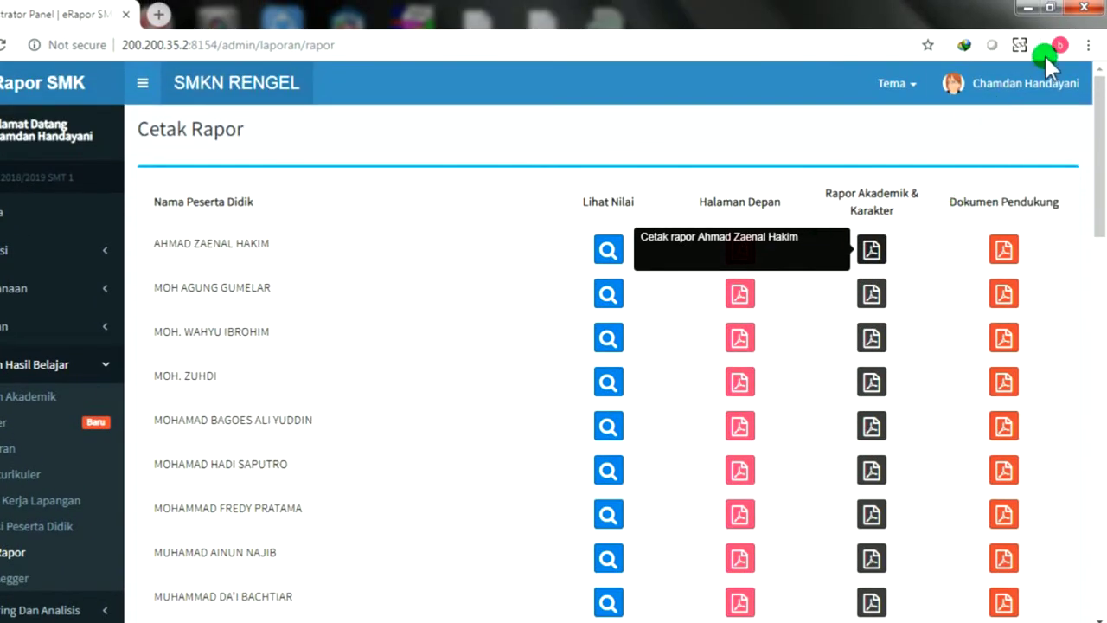
{"action": "left_click", "coordinate": [1050, 81]}
{"action": "left_click", "coordinate": [1054, 311]}
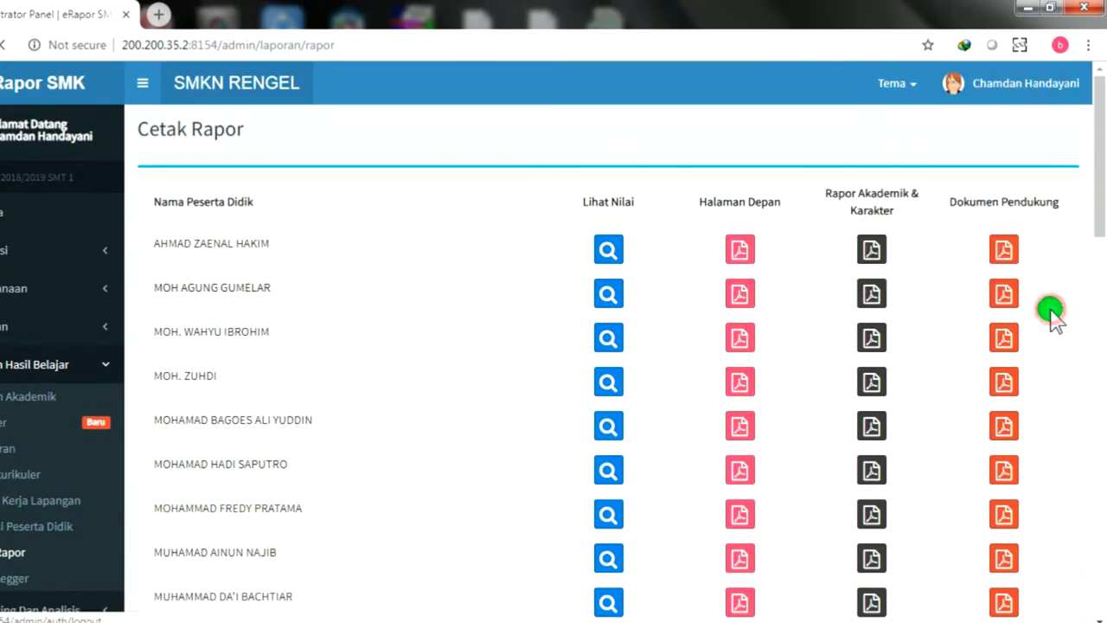